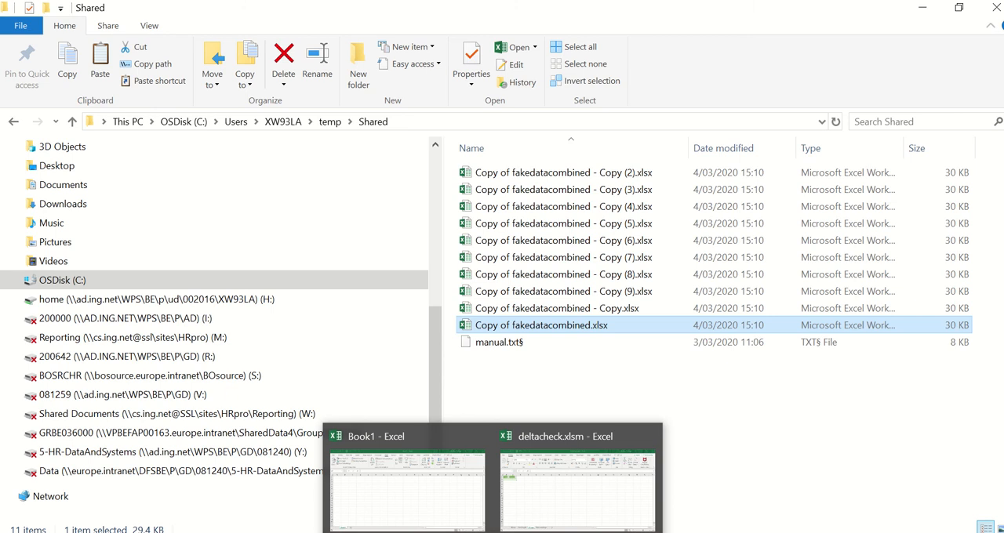
- Switch to the Book1 workbook in Excel and start a workbook data import from Copy of fakedatacombined.xlsx
click(417, 487)
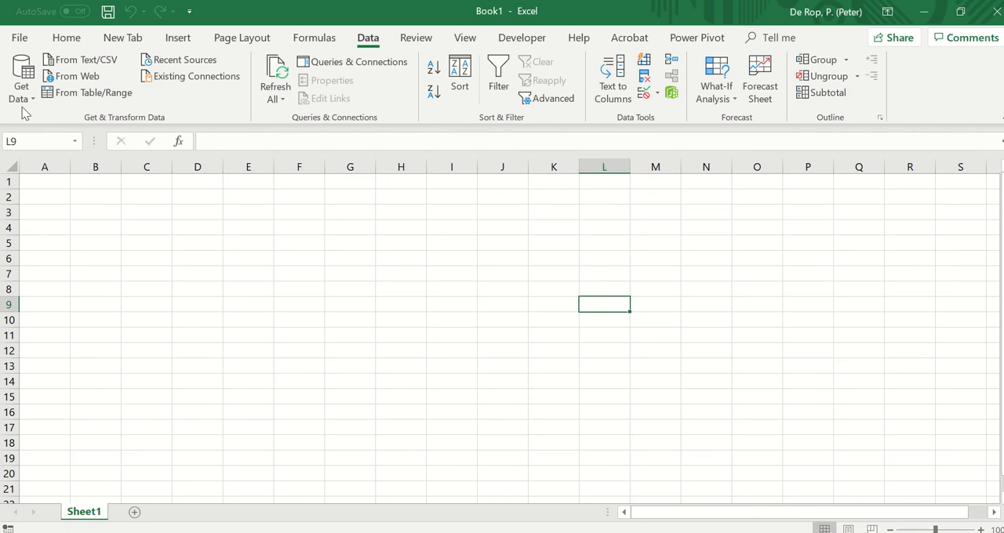
click(21, 83)
mouse_move(118, 124)
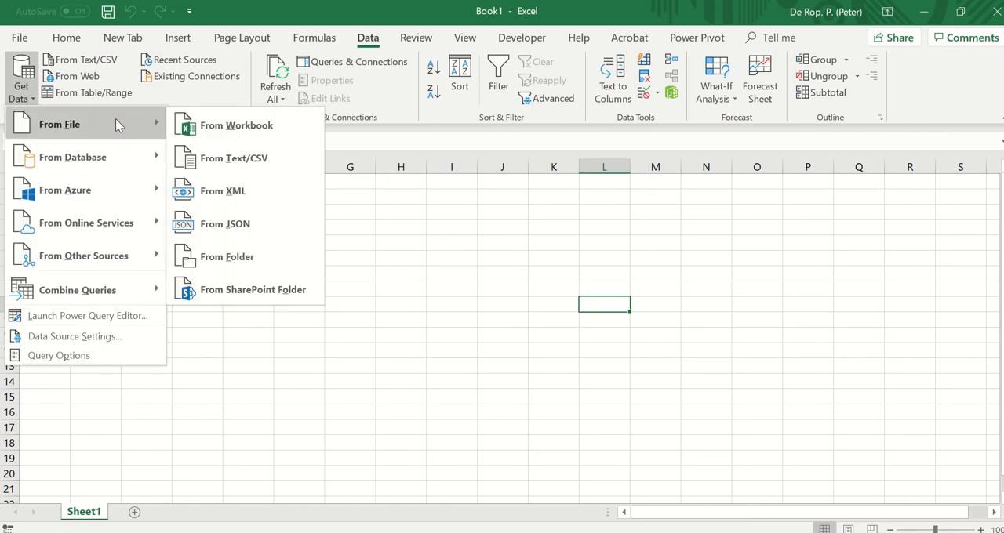
click(216, 130)
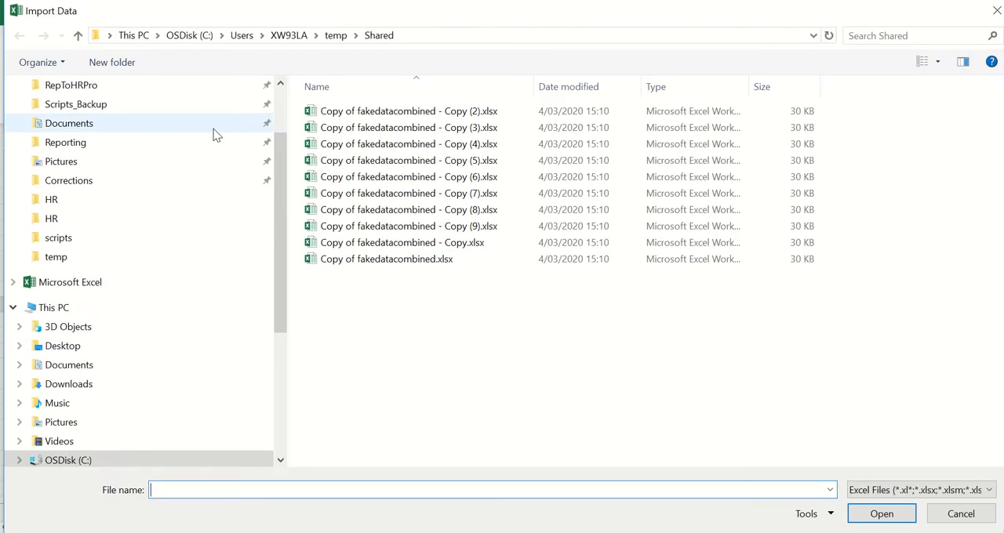
double_click(392, 259)
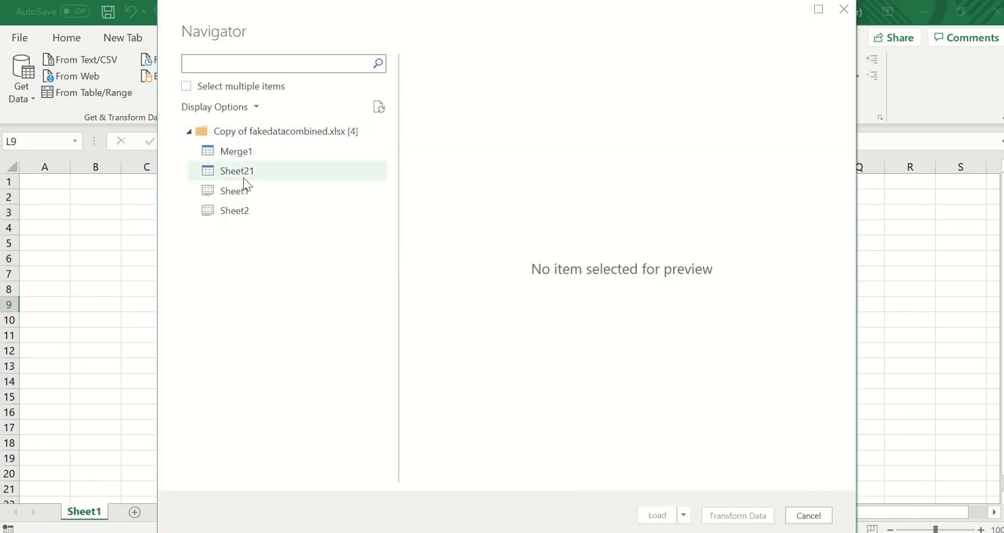
- Preview the tables and sheets in the source workbook and open Sheet1 for transformation in Power Query
click(245, 175)
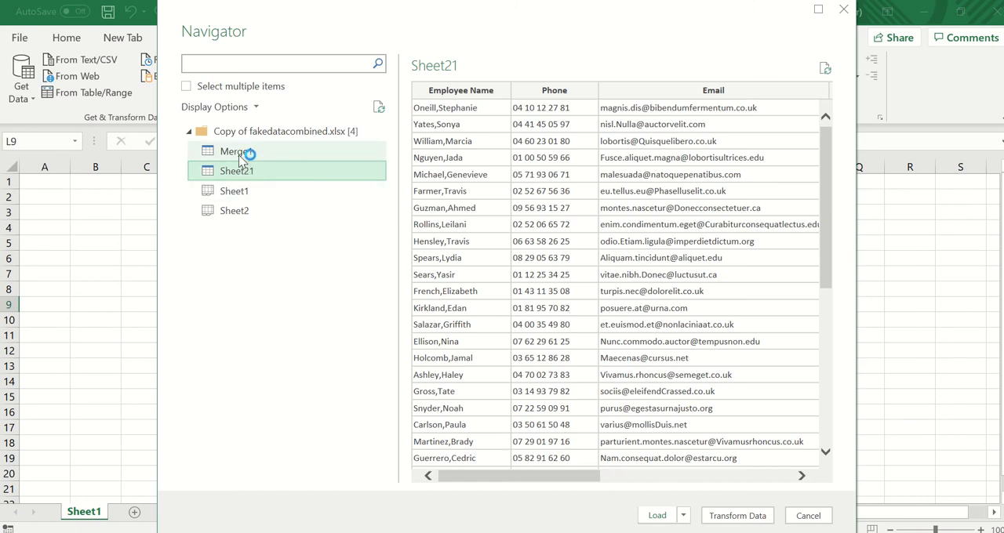
click(242, 154)
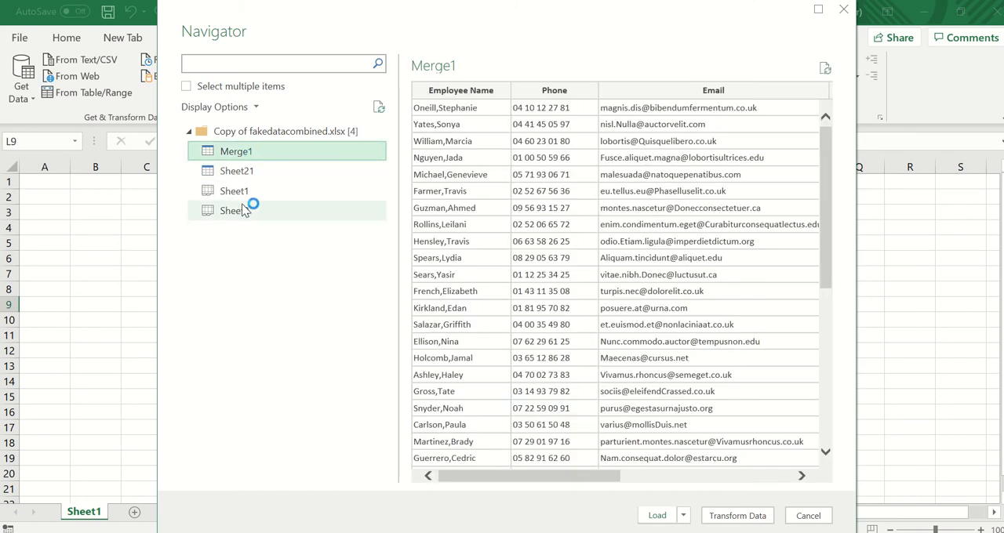
click(245, 194)
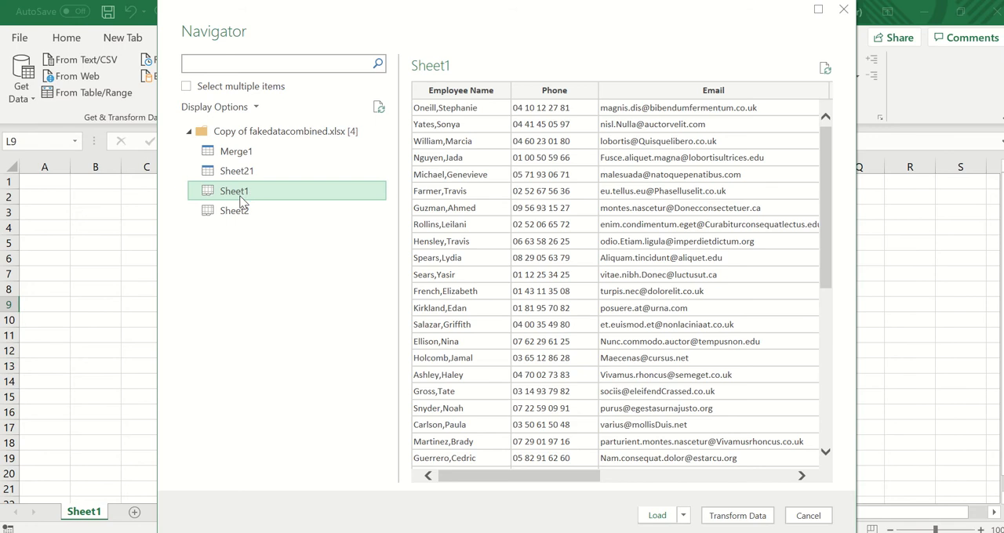
click(243, 209)
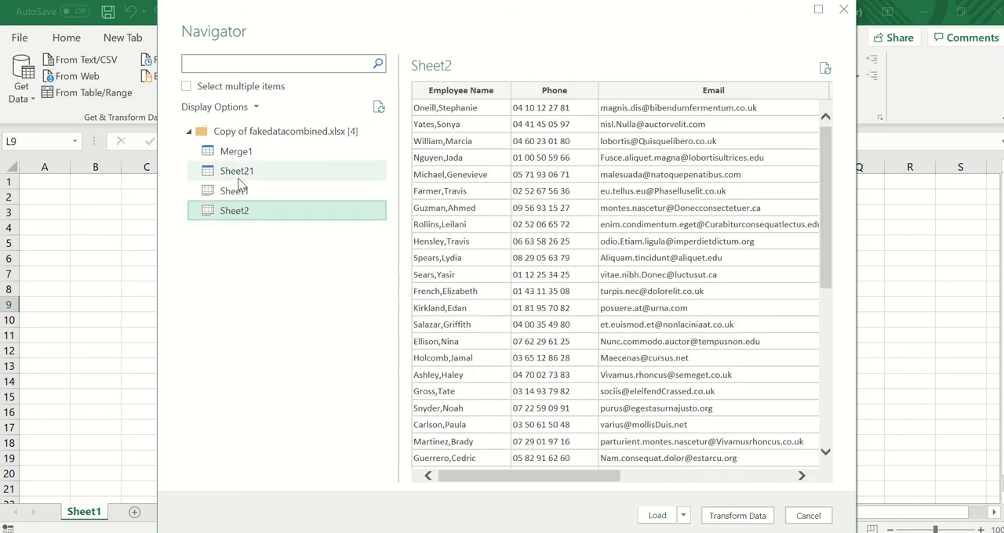
click(239, 174)
click(240, 192)
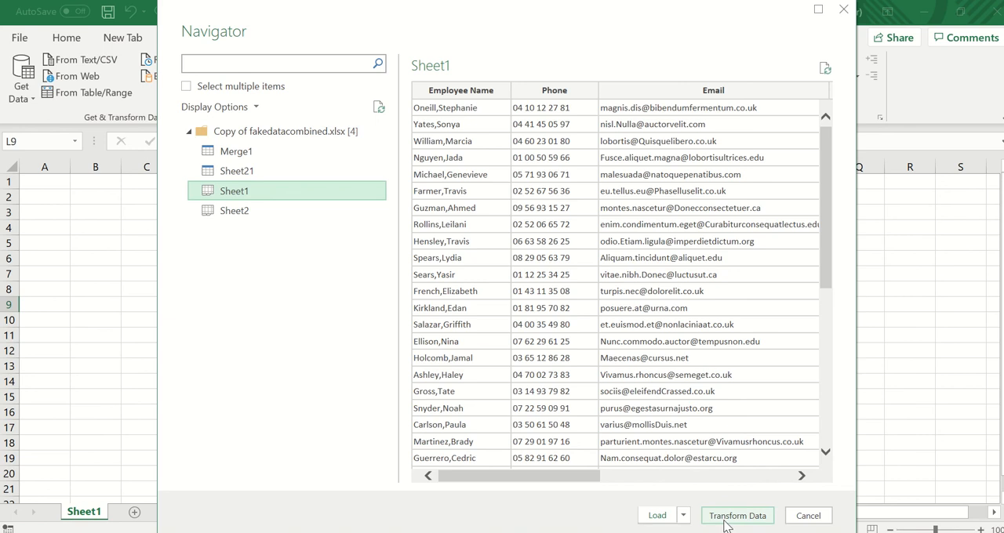
click(724, 521)
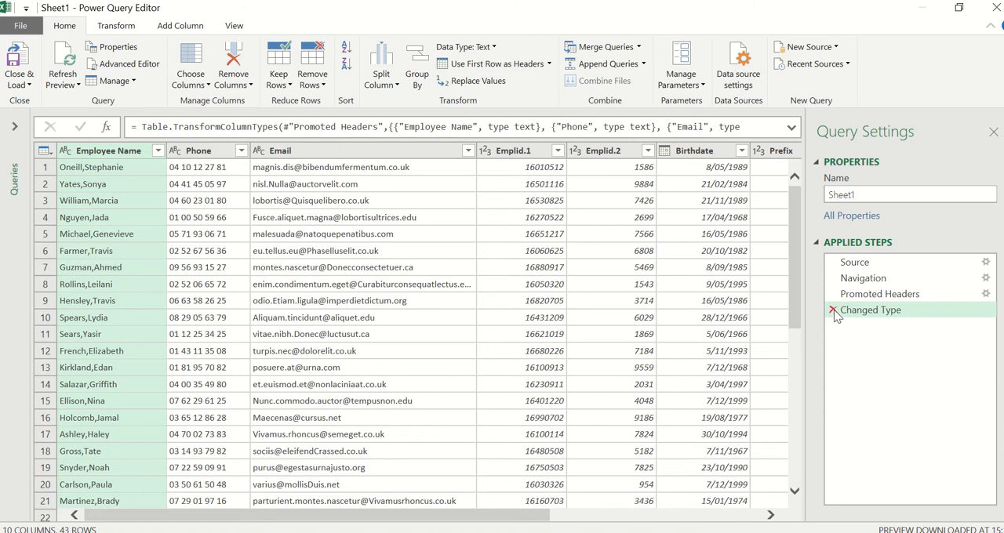
- Delete the Changed Type step and remove all columns except Employee Name and Birthdate
click(834, 310)
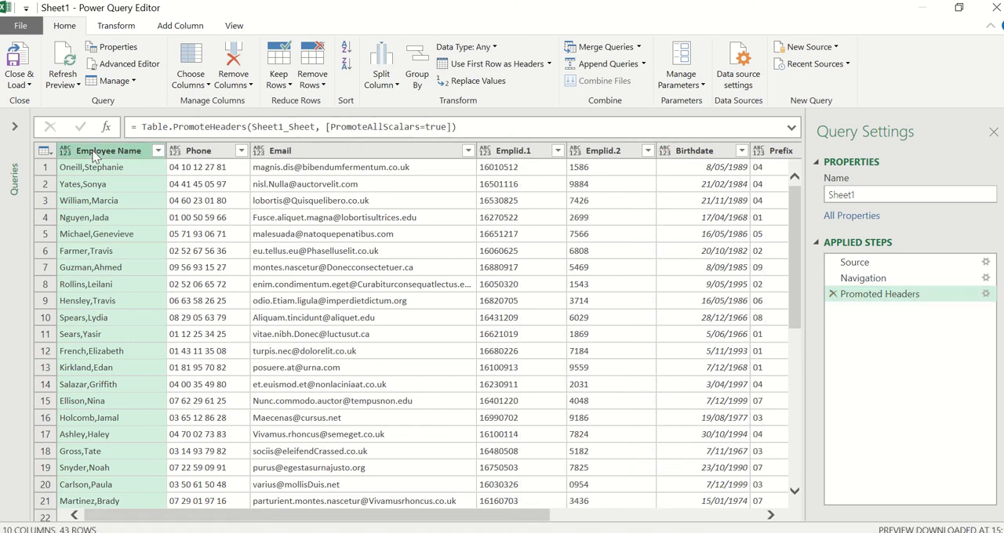
ctrl+click(693, 155)
right_click(694, 155)
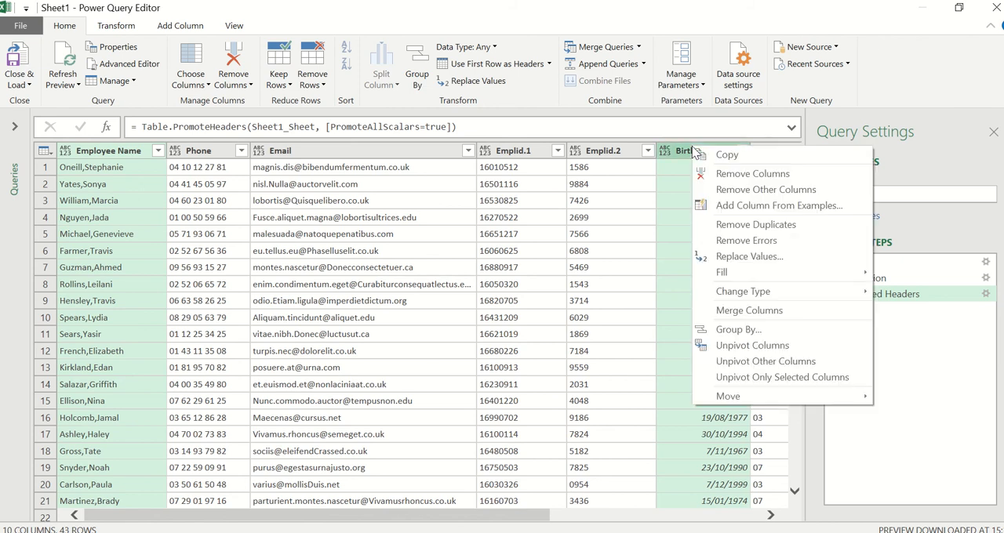
click(730, 191)
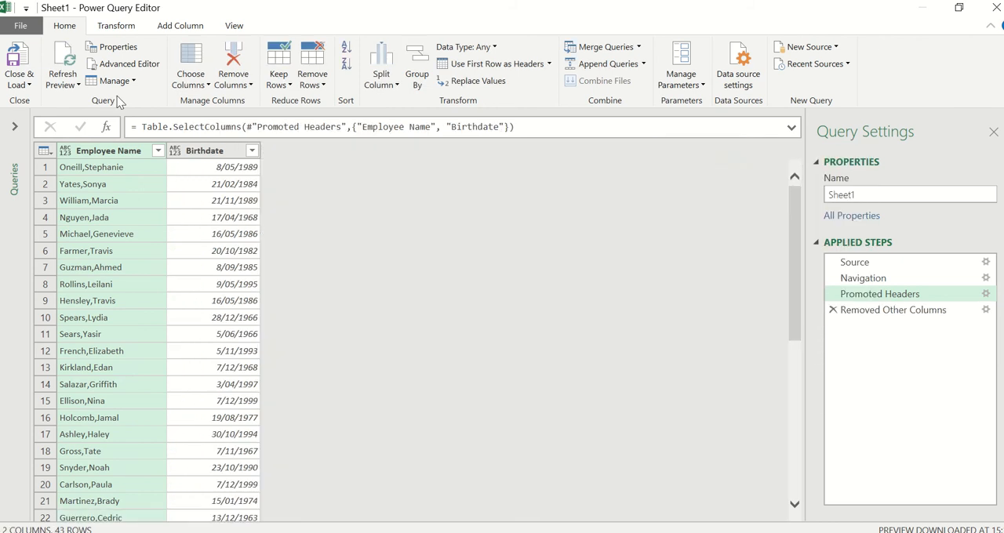
- Split the Employee Name column by its comma delimiter into separate last-name and first-name columns
click(394, 85)
click(418, 100)
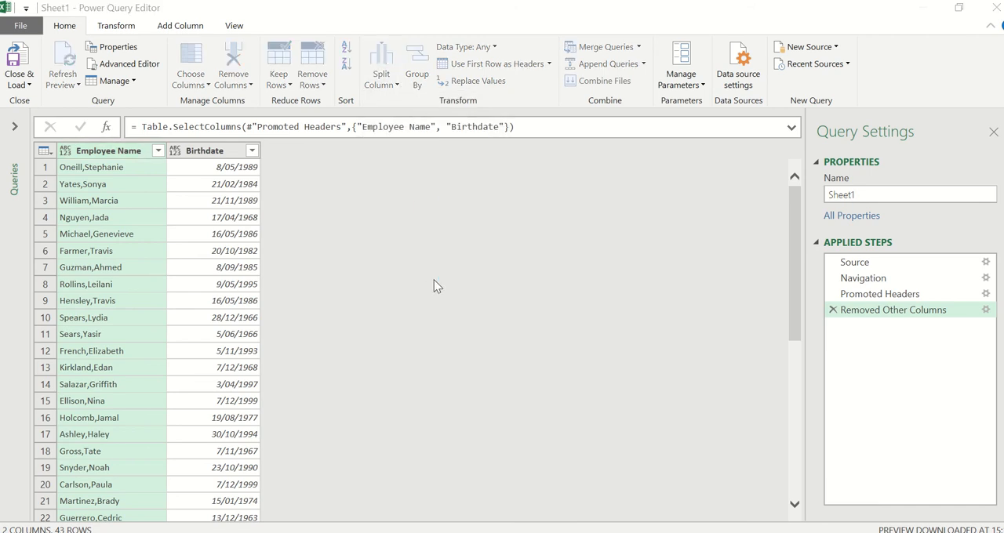
click(680, 367)
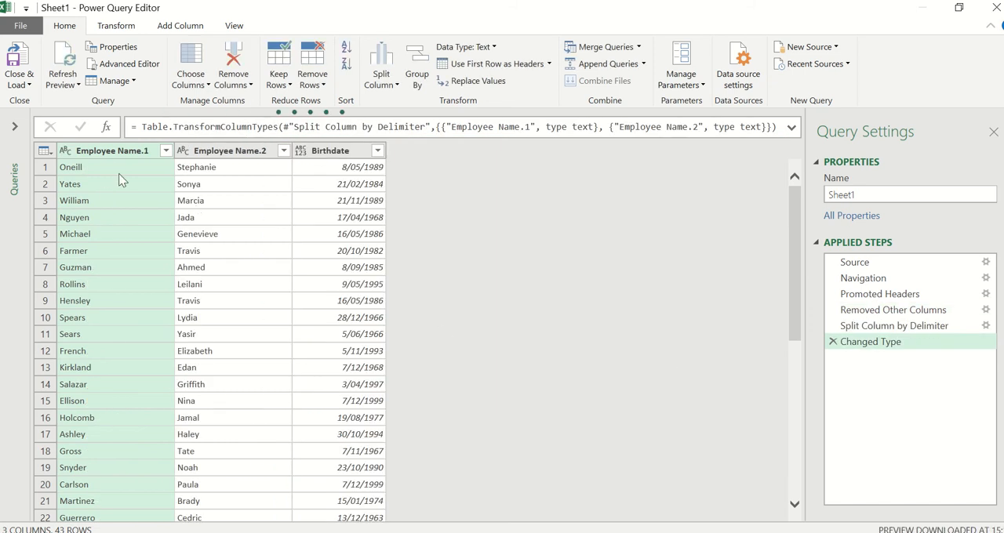
- Rename the Employee Name.1 column as LastName
double_click(123, 151)
text(L)
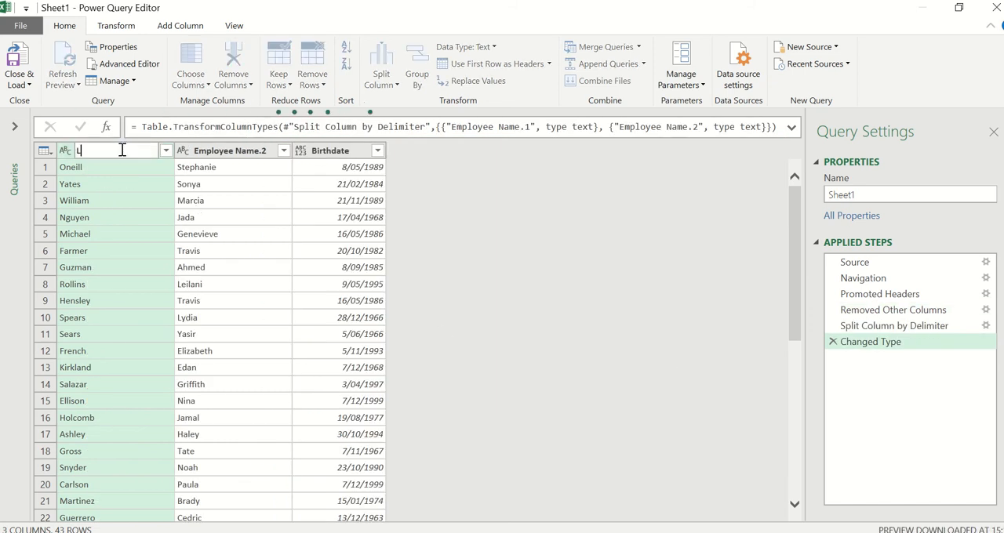
text(astName)
key(Return)
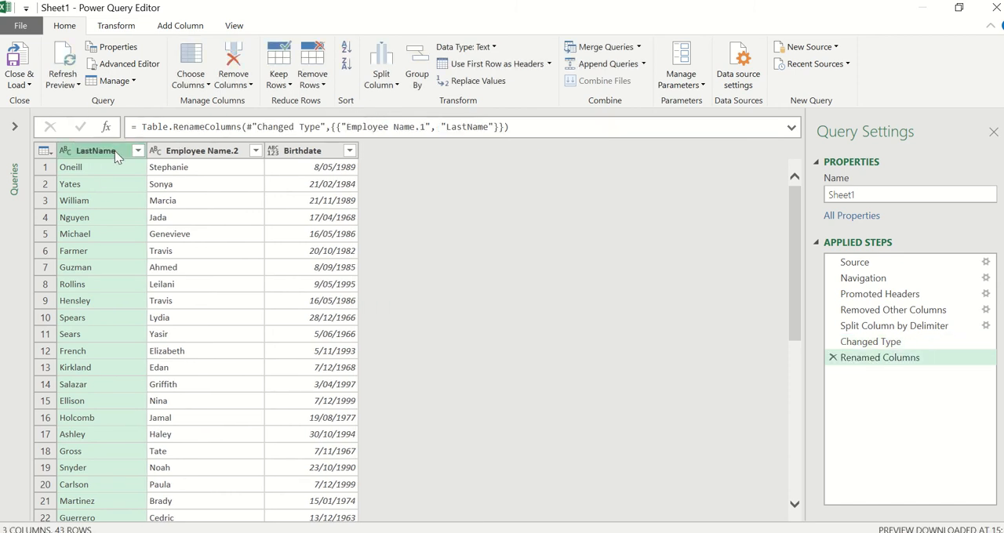
- Rename the Employee Name.2 column as FirstName
double_click(185, 150)
text(F)
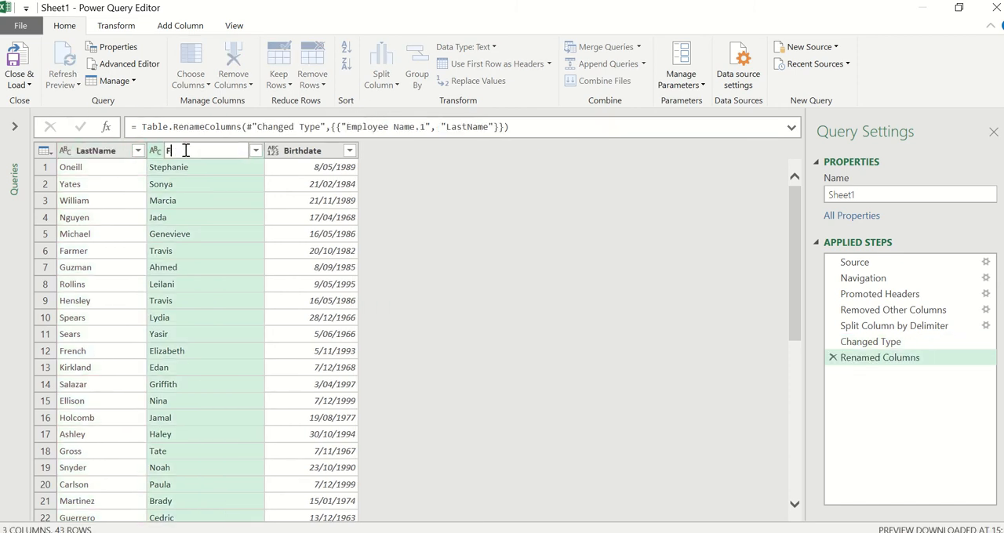
text(irstName)
key(Return)
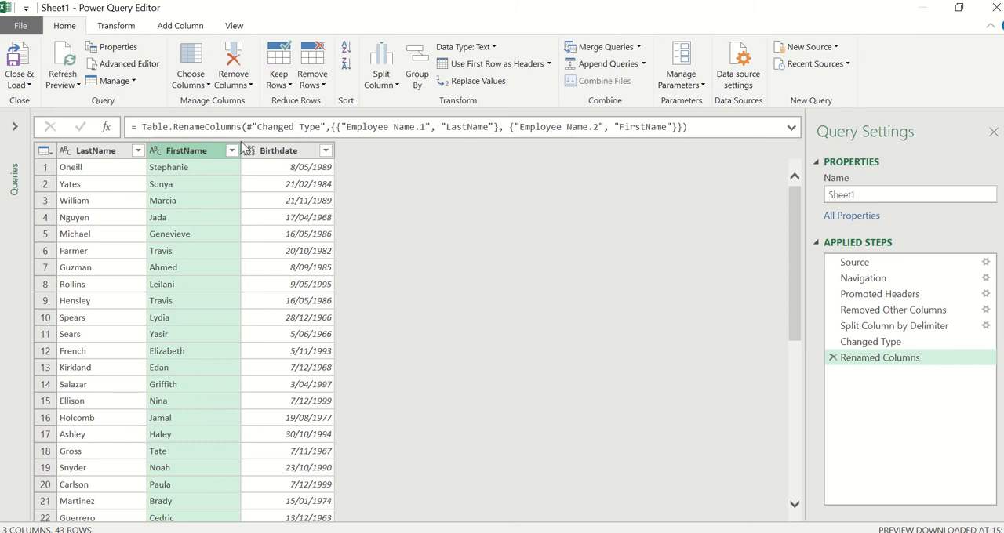
click(89, 155)
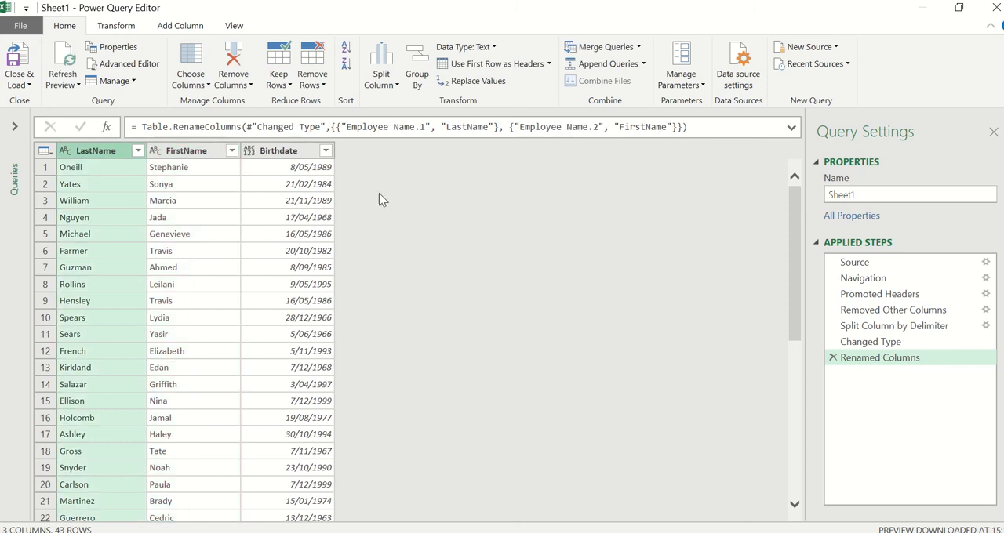
- In the Source step's formula, replace the hard-coded file name with & strFilename after the "C:\Users\XW93LA\temp\Shared\" folder path
click(872, 265)
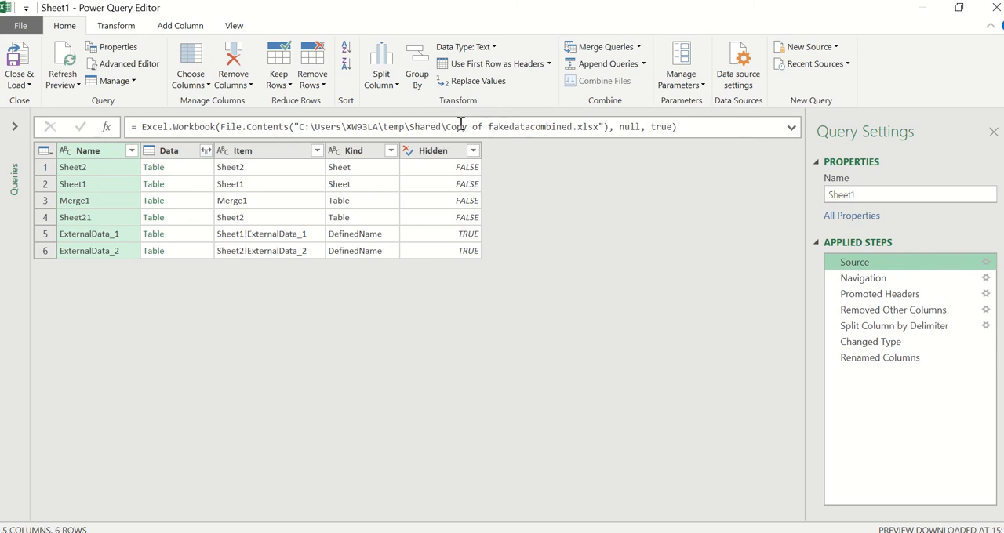
drag(447, 126, 598, 126)
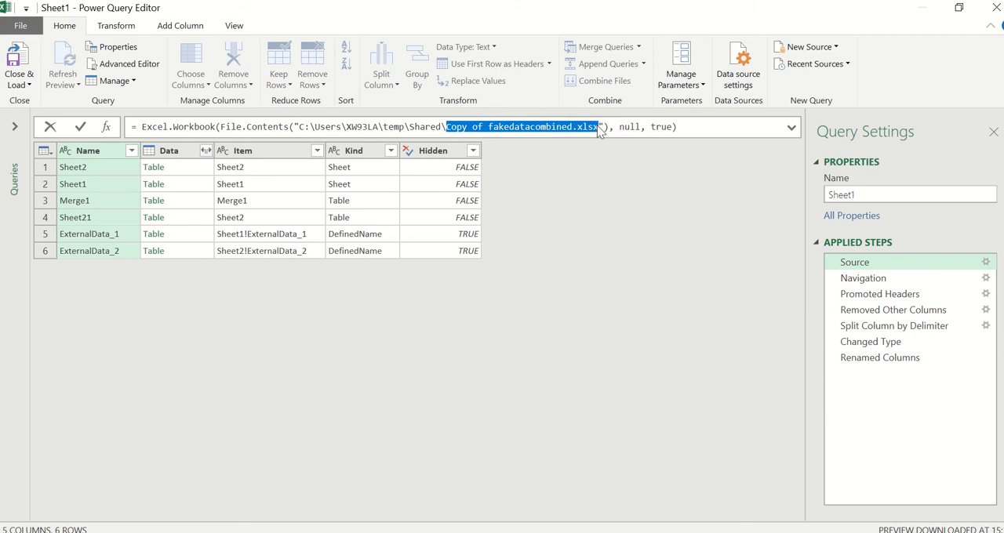
key(BackSpace)
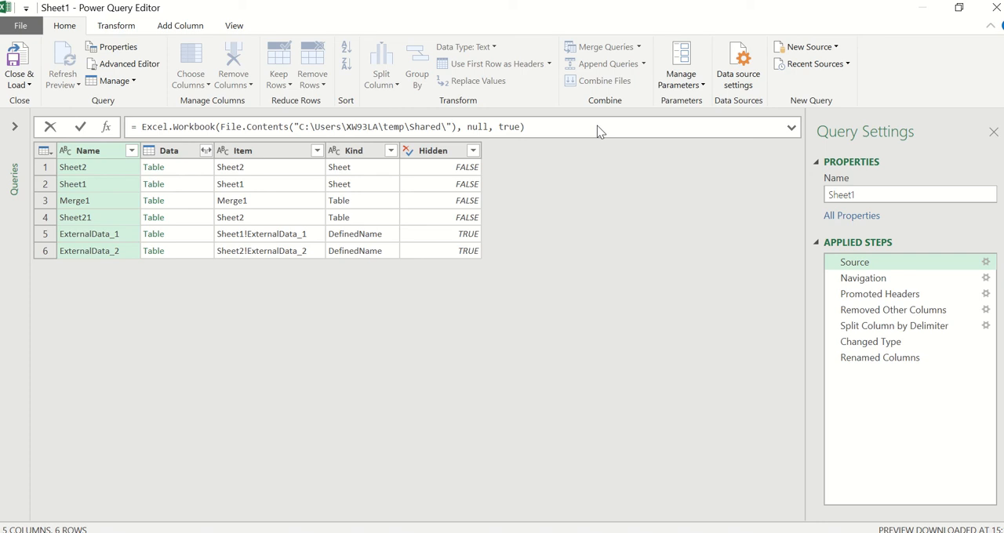
text(& sttr)
key(BackSpace)
key(BackSpace)
key(BackSpace)
text(trFilename)
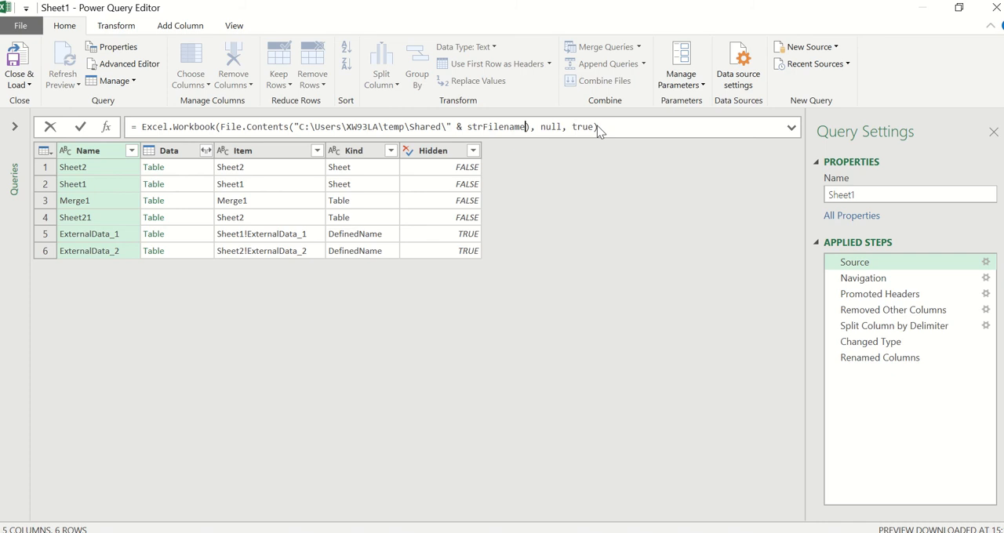
key(Return)
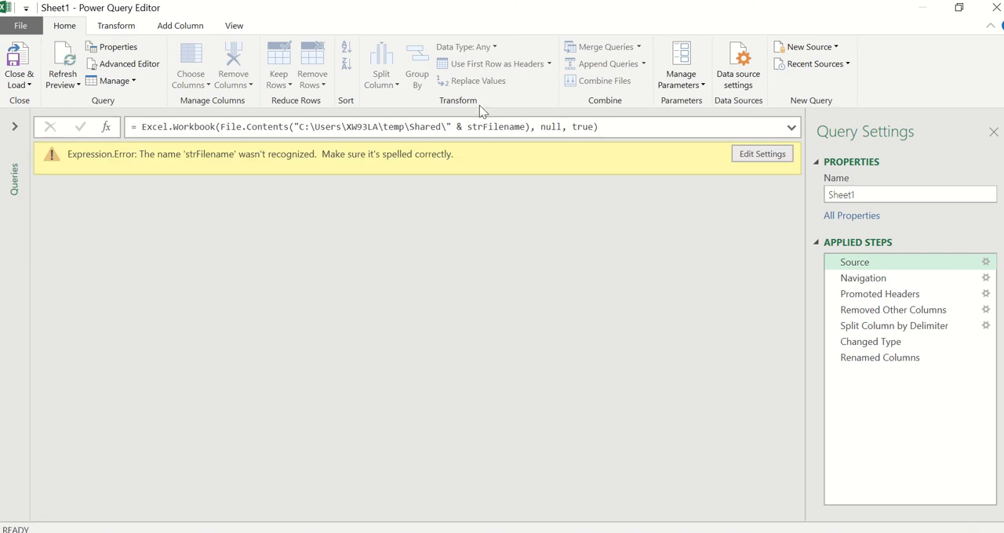
- Create a new parameter named strFilename with the current value Copy of fakedatacombined.xlsx
click(682, 86)
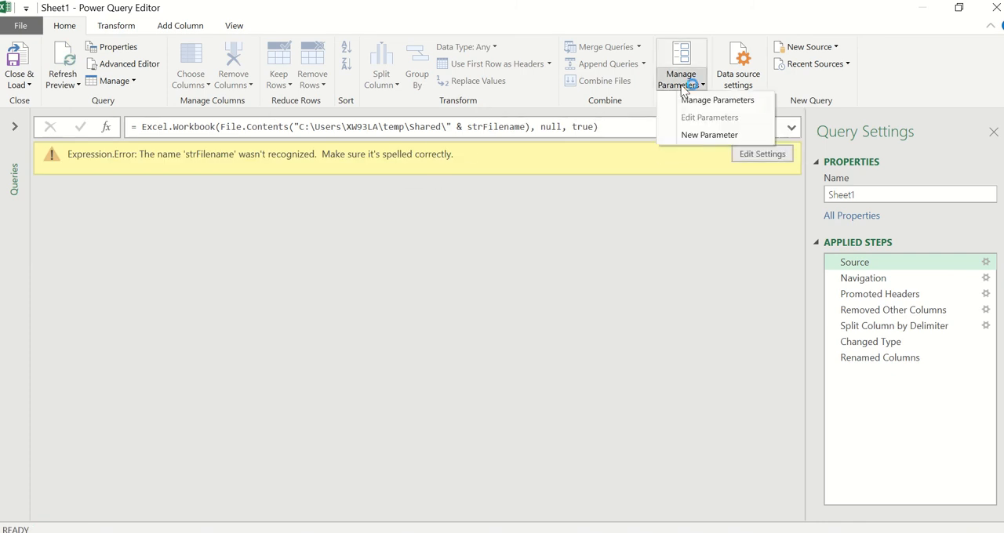
click(691, 135)
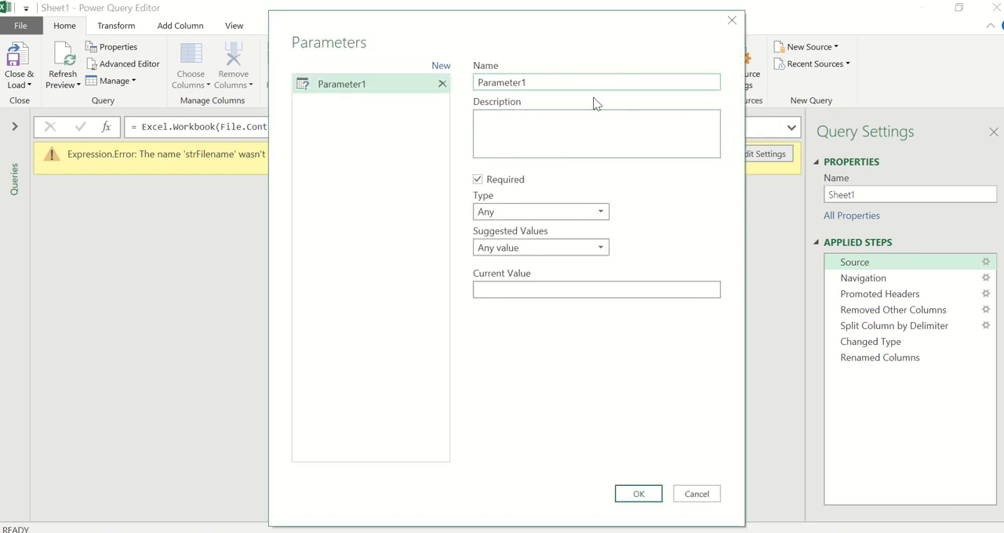
text(strFilename)
click(554, 290)
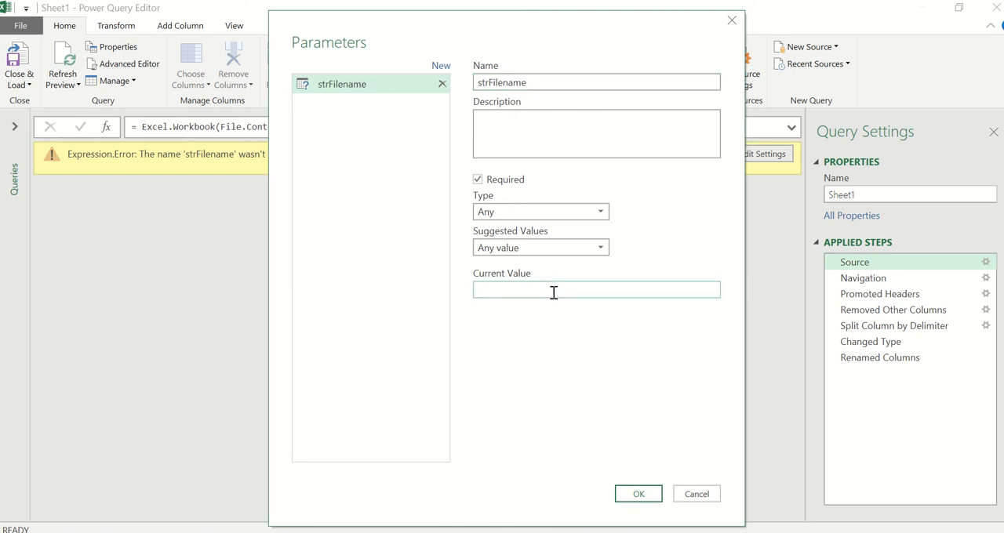
key(ctrl+v)
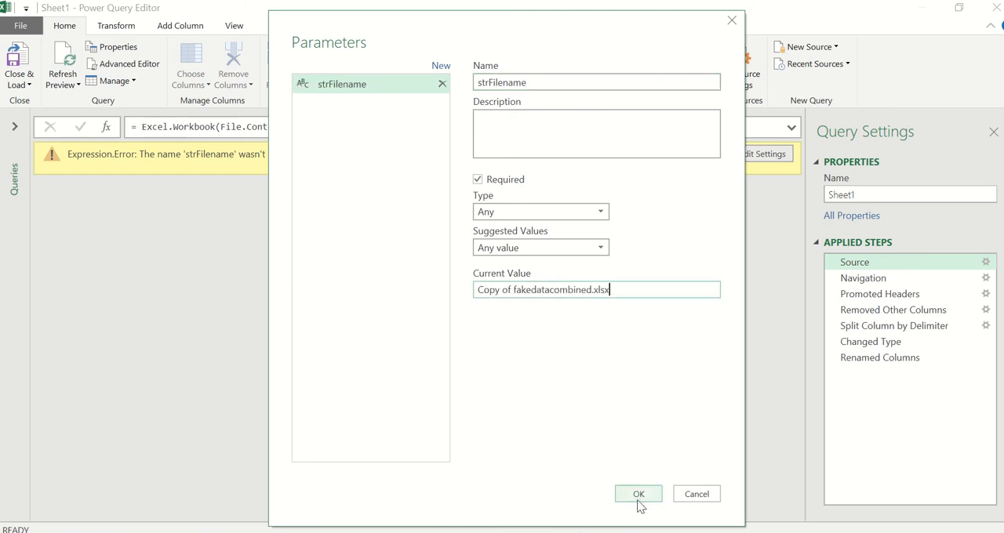
click(637, 494)
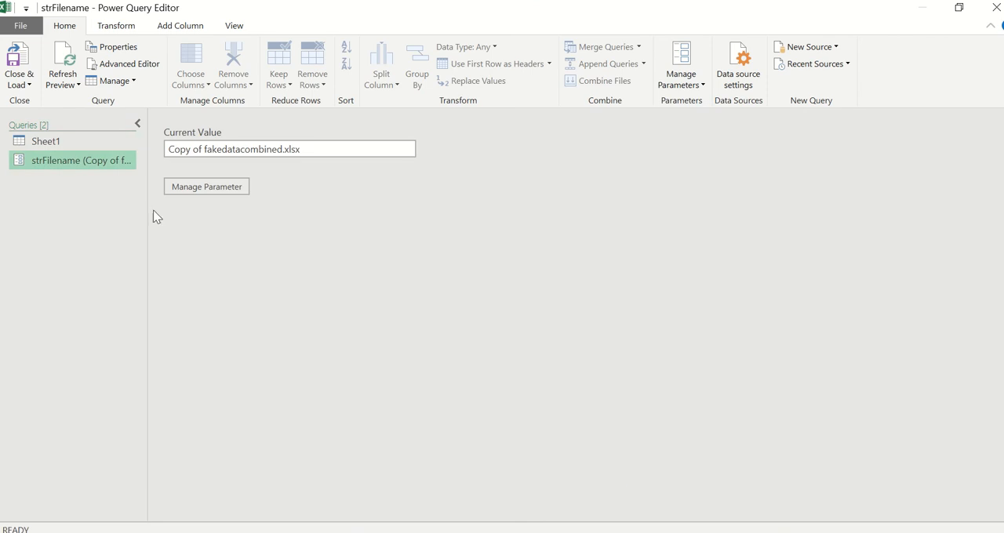
- Rename the Sheet1 query as RetrieveData
click(87, 143)
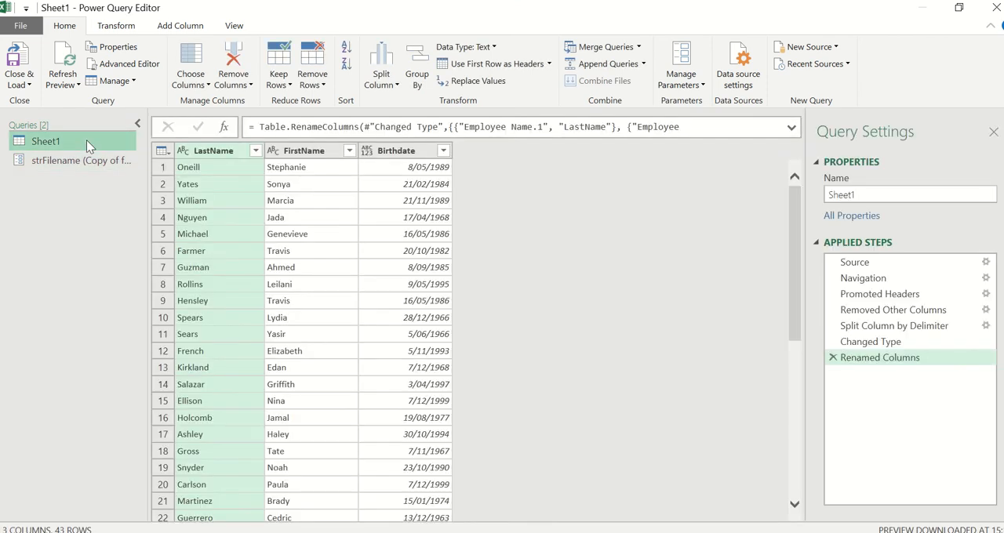
double_click(880, 193)
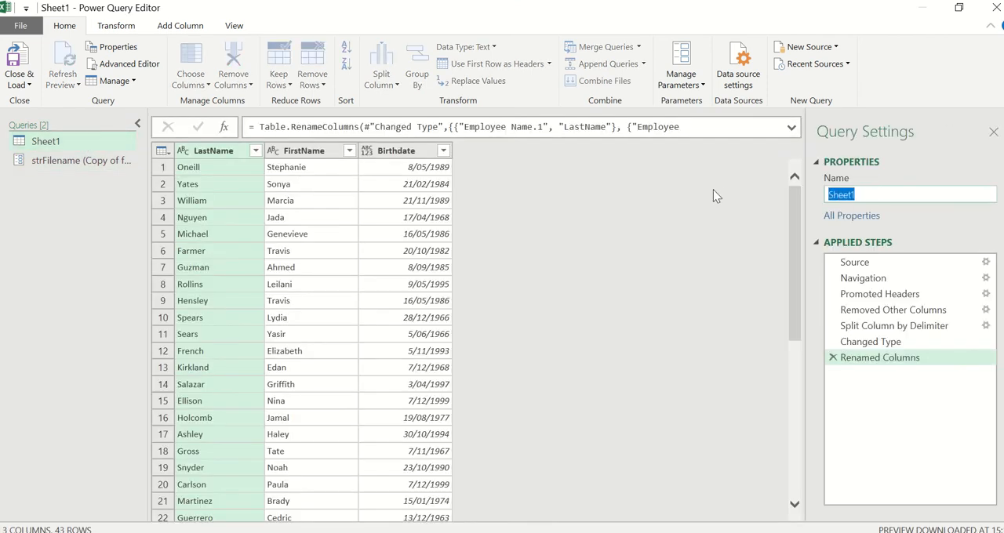
key(BackSpace)
text(RetrieveData)
key(Return)
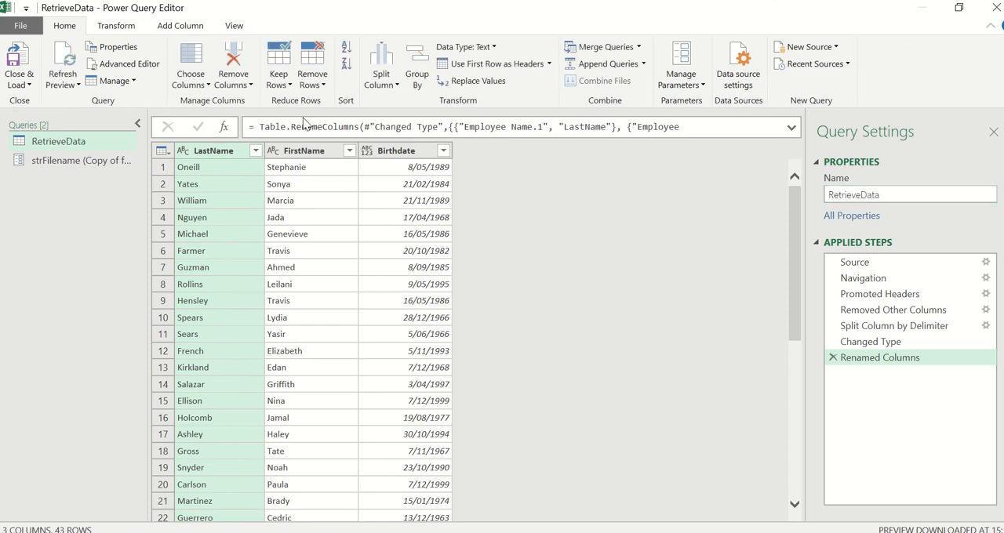
- Create a function named fnRetrieveData from the RetrieveData query
right_click(48, 141)
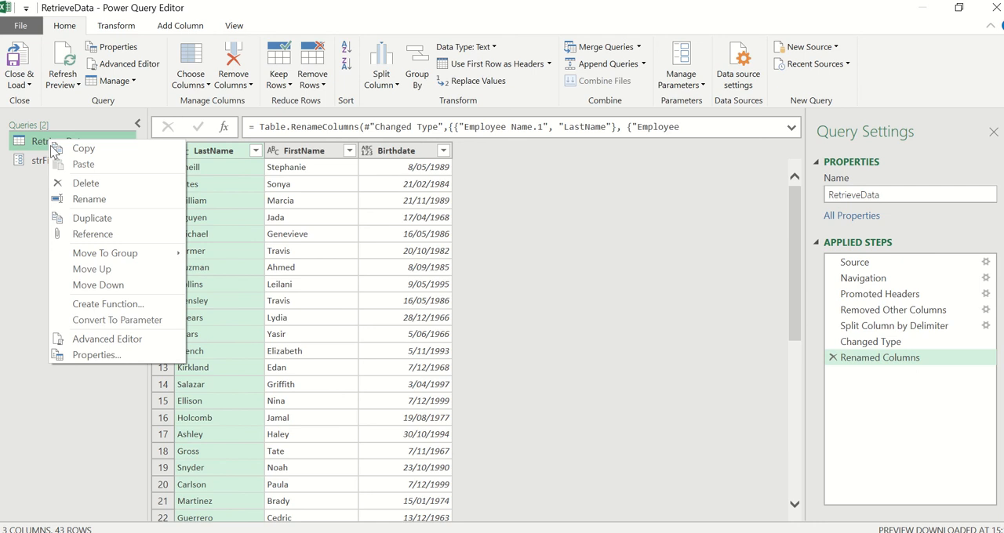
click(124, 304)
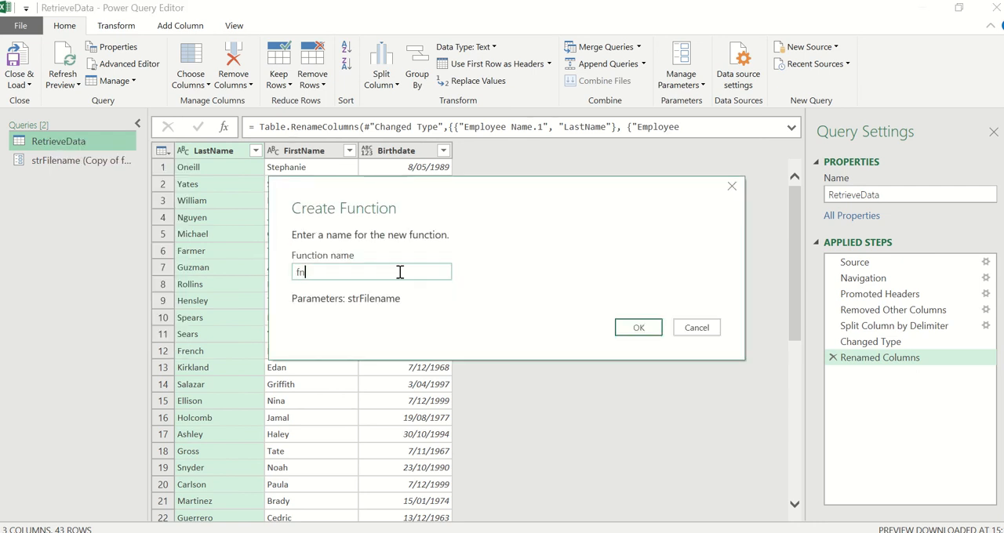
text(fnRetrieveData)
key(Return)
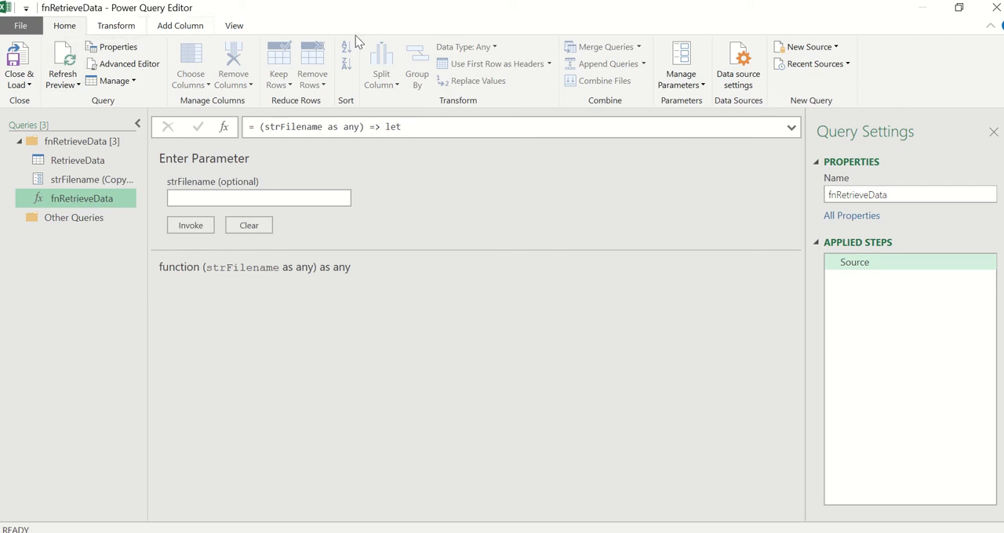
- Start a new folder data source and set its path to the temp\Shared folder in the user profile on drive C
click(828, 51)
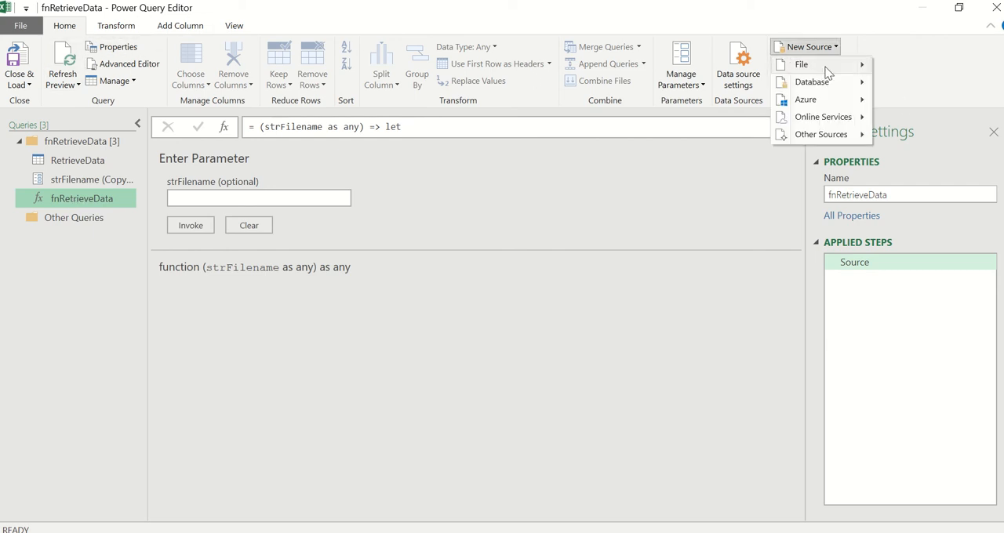
mouse_move(824, 71)
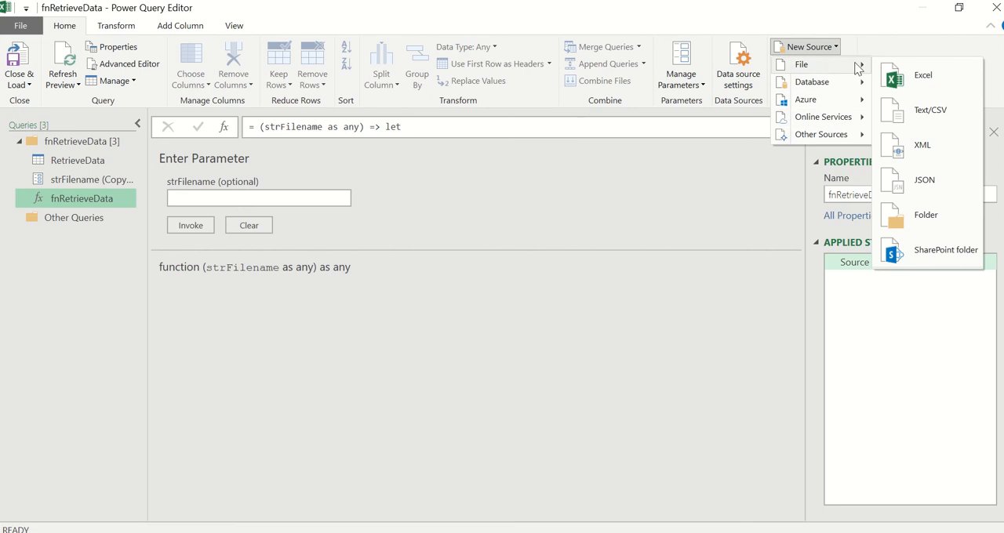
click(919, 215)
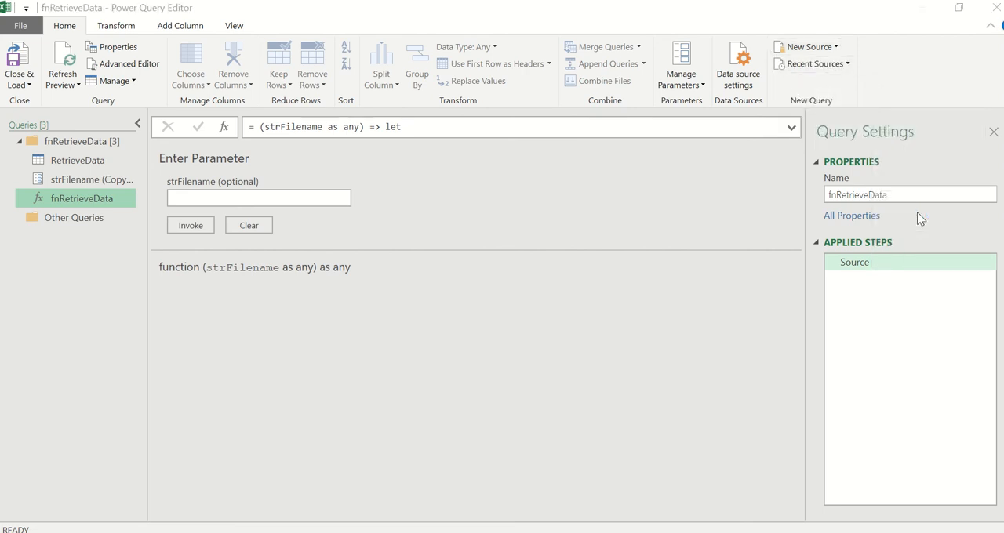
click(669, 252)
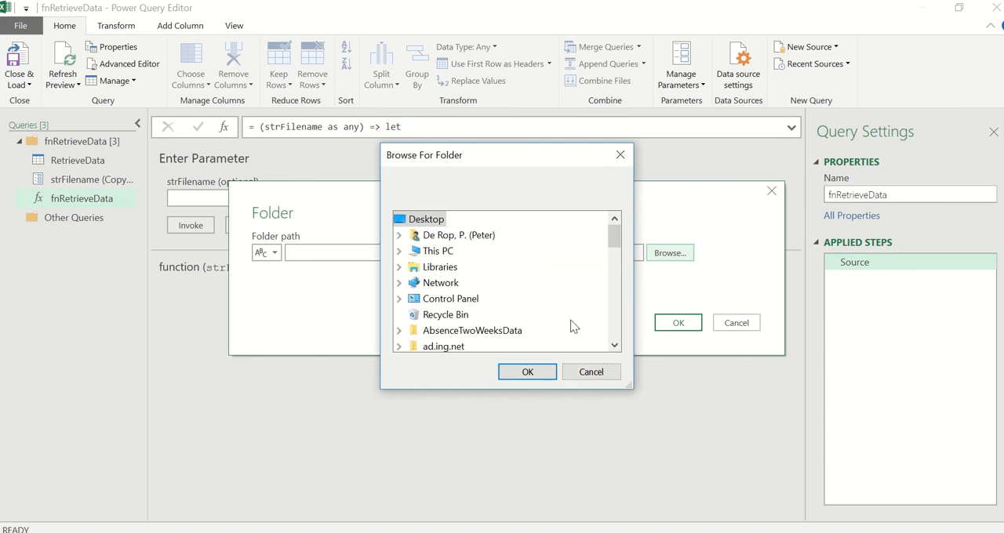
scroll(615, 338, down, 10)
scroll(617, 337, down, 10)
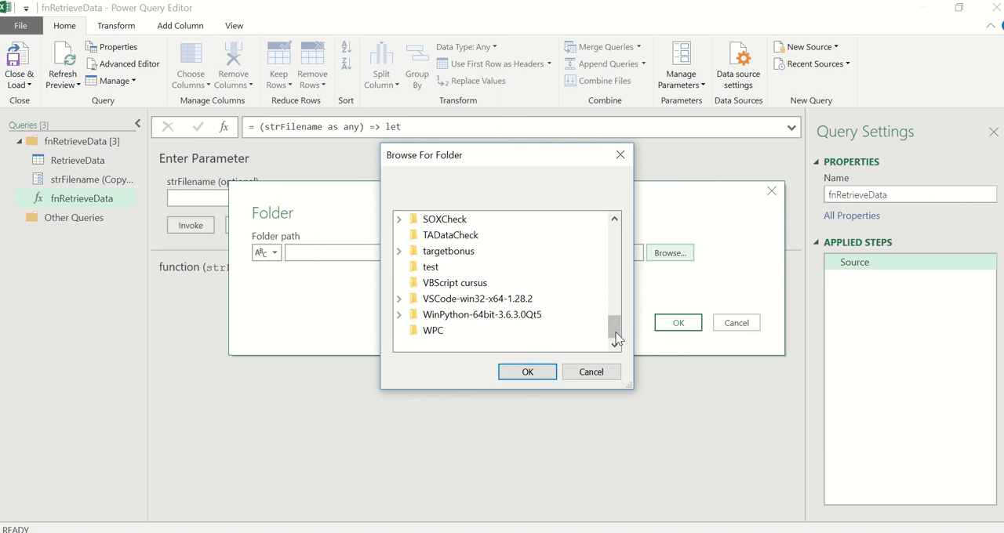
drag(612, 289, 618, 235)
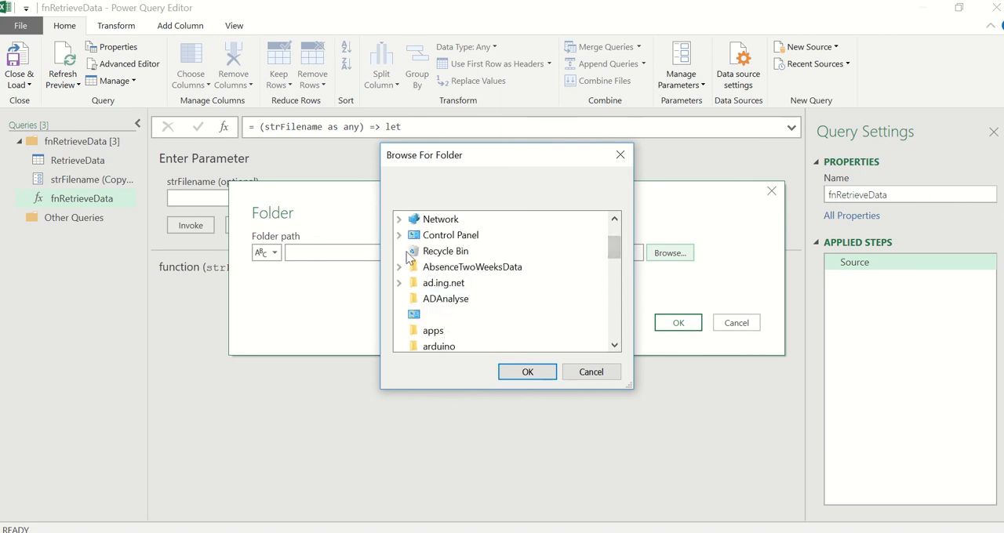
scroll(508, 263, up, 2)
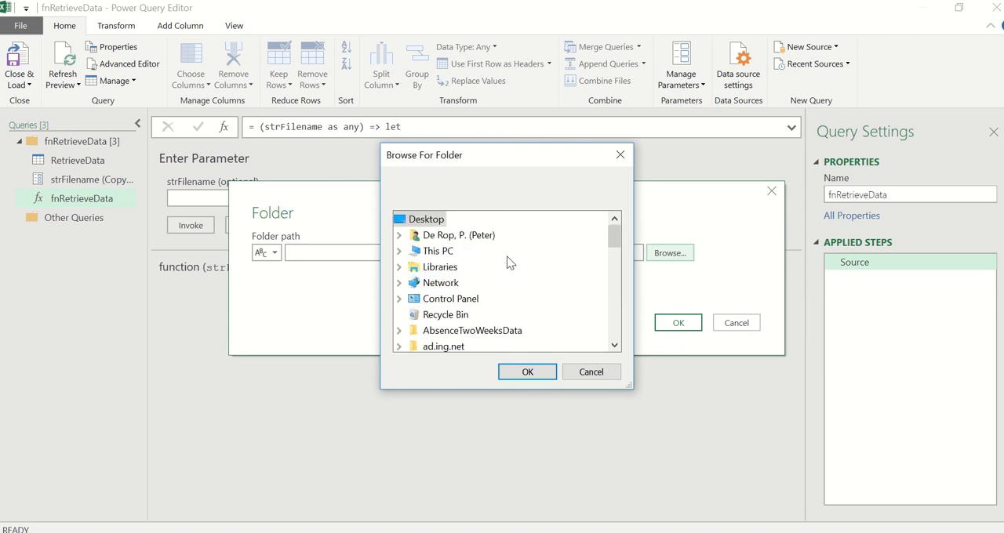
click(399, 251)
scroll(427, 287, down, 1)
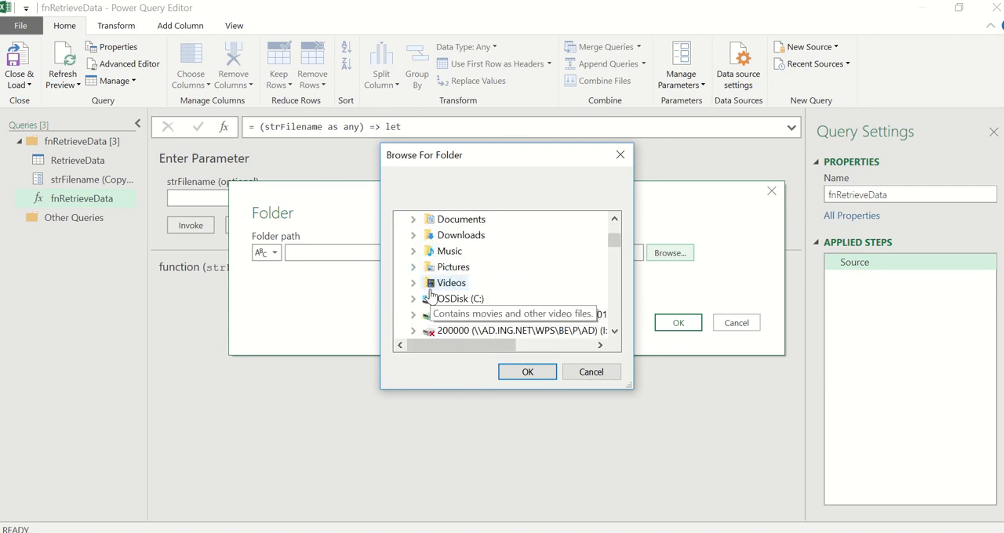
click(413, 299)
scroll(510, 317, down, 1)
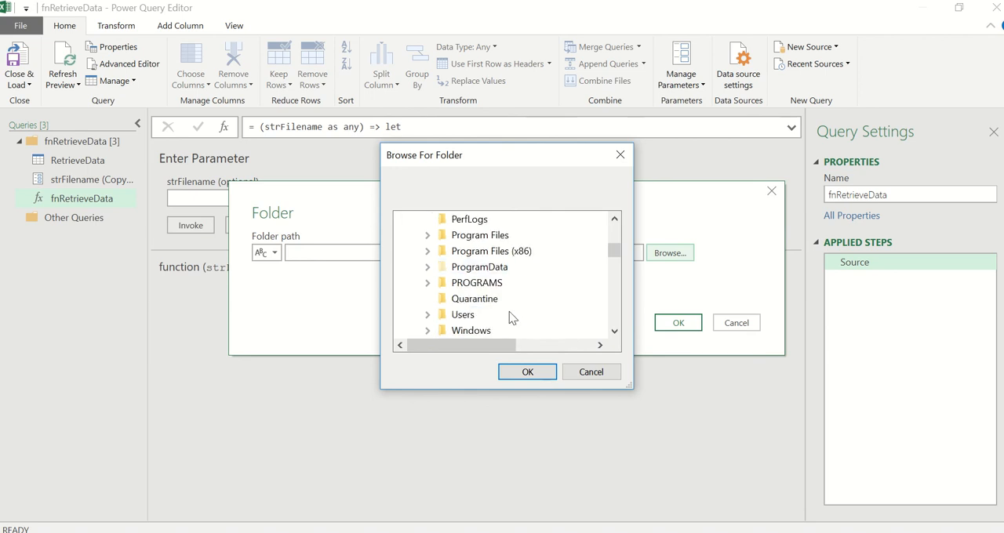
click(427, 314)
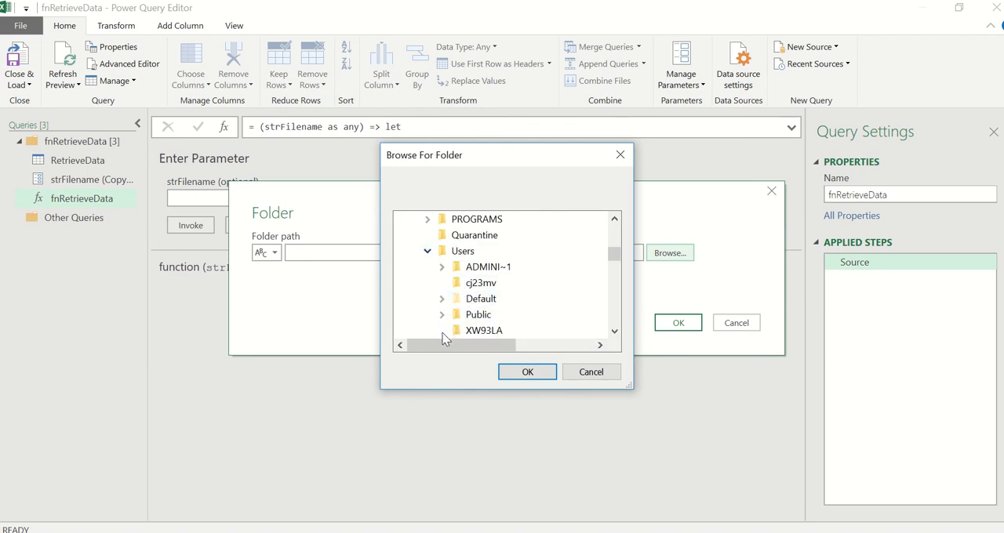
click(442, 332)
scroll(508, 322, down, 3)
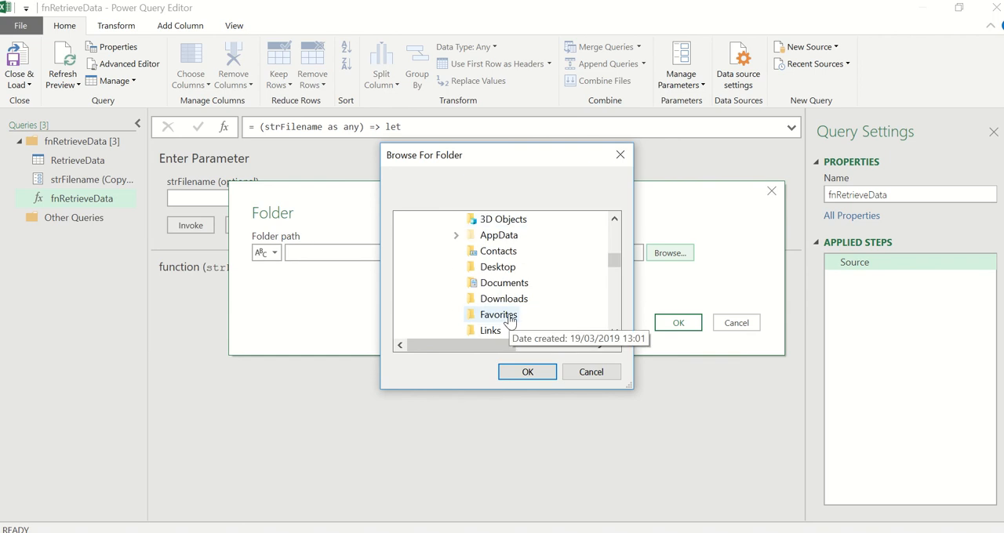
scroll(510, 320, down, 3)
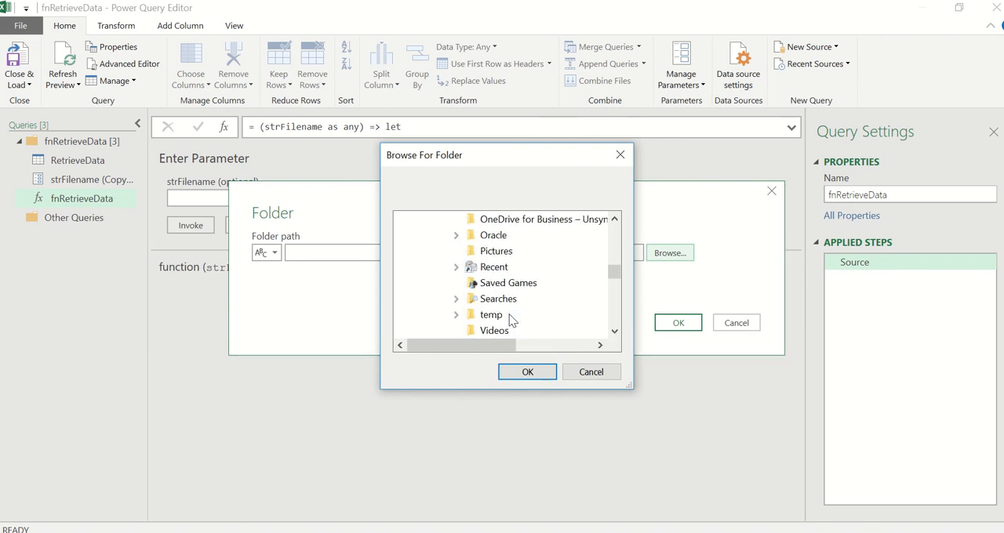
click(456, 314)
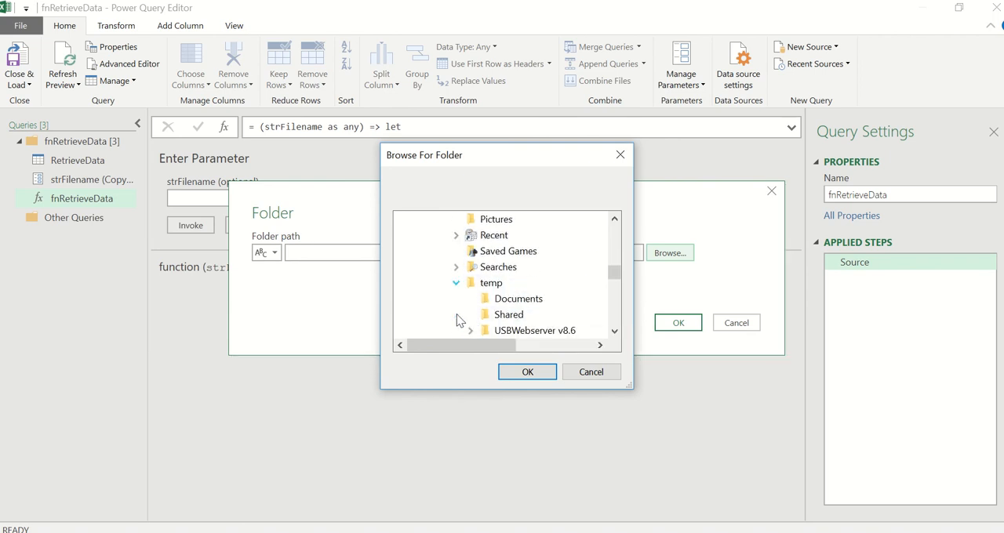
click(514, 315)
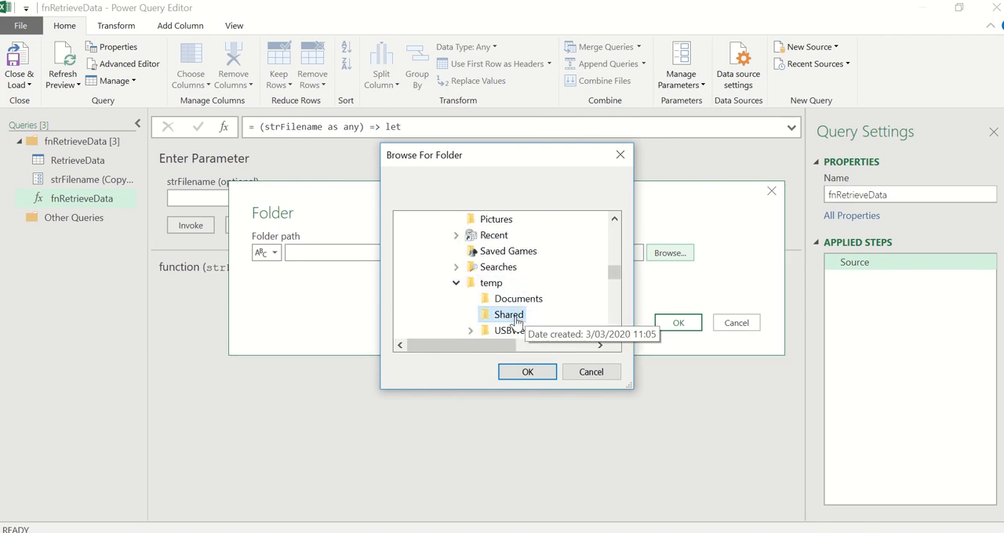
click(527, 373)
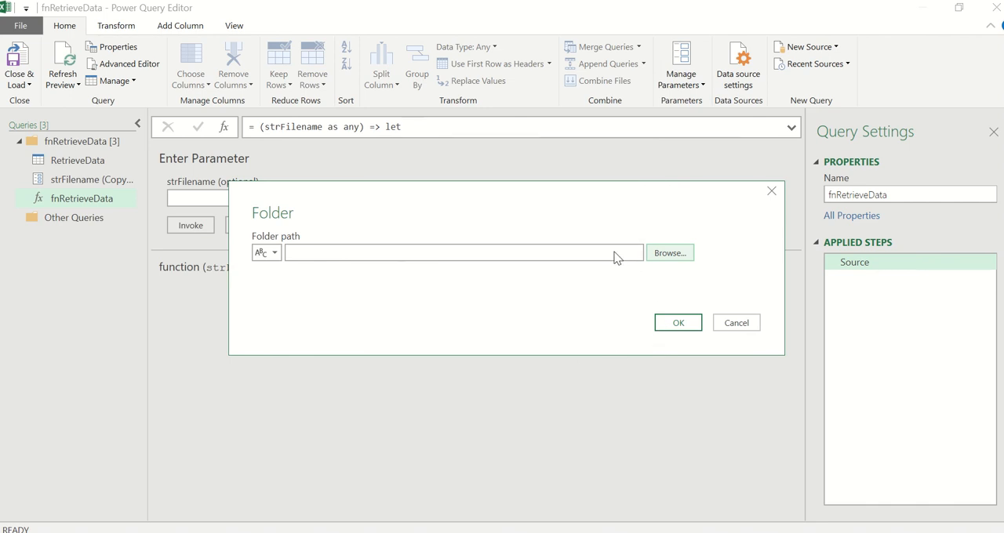
- Open the folder's file list for transformation and filter the Extension column to exclude .txt§, keeping only .xlsx files
click(677, 324)
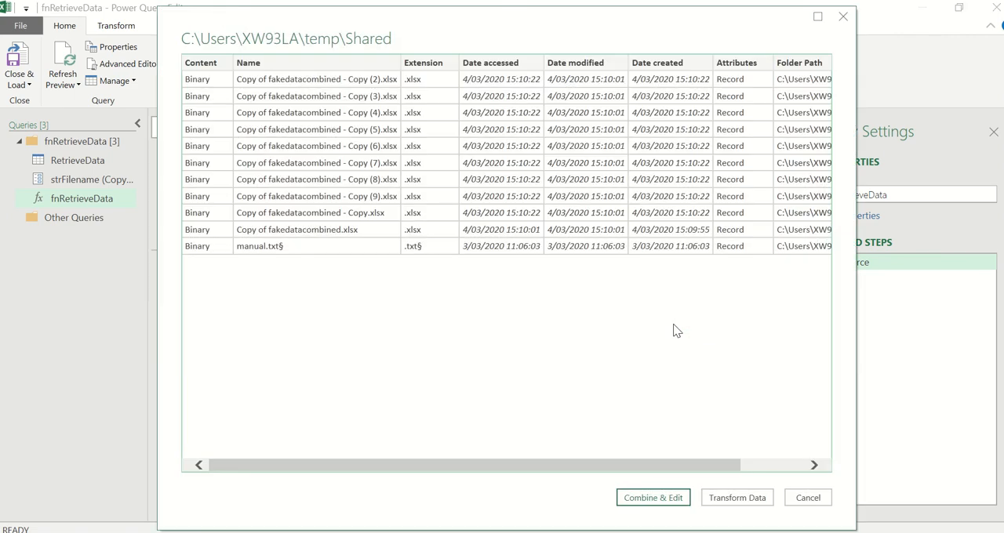
click(736, 499)
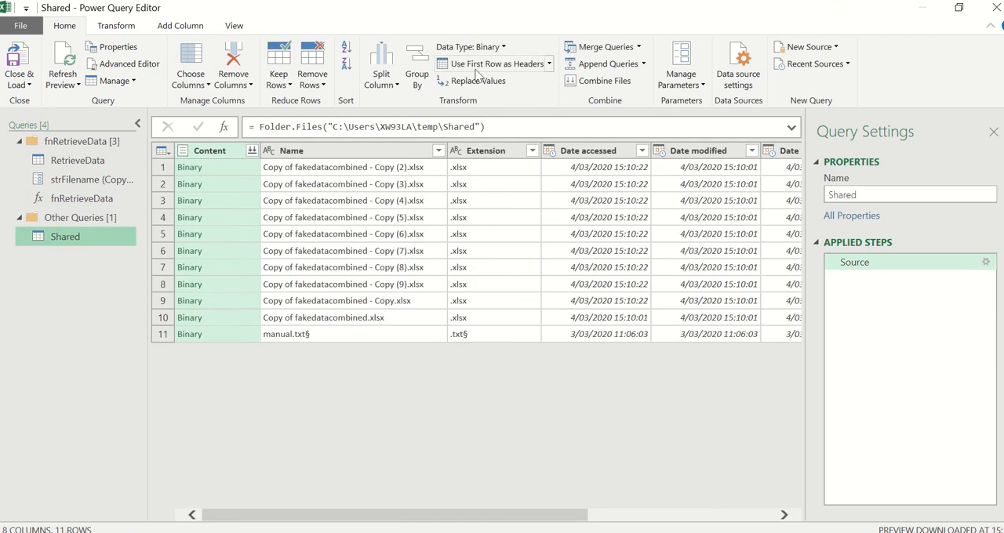
click(531, 151)
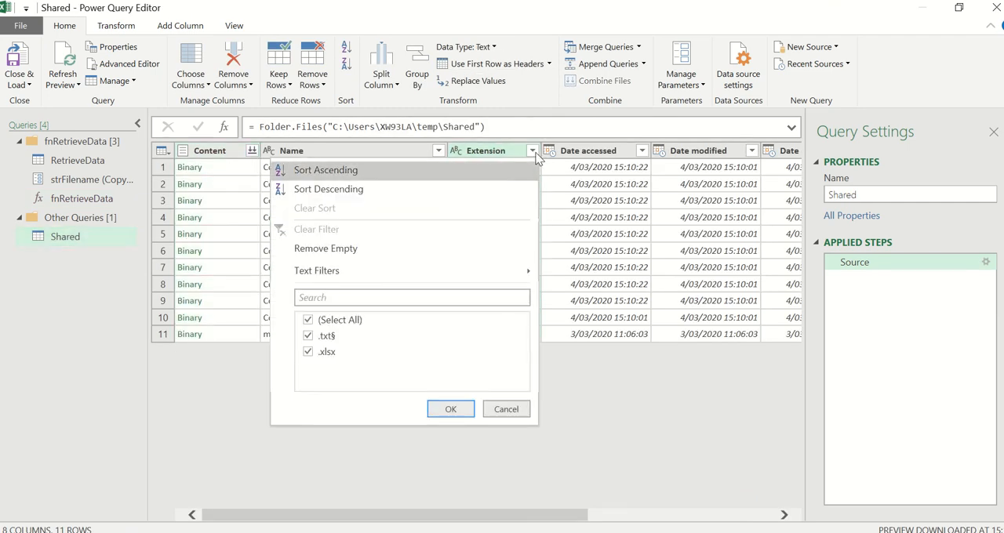
click(327, 336)
click(461, 410)
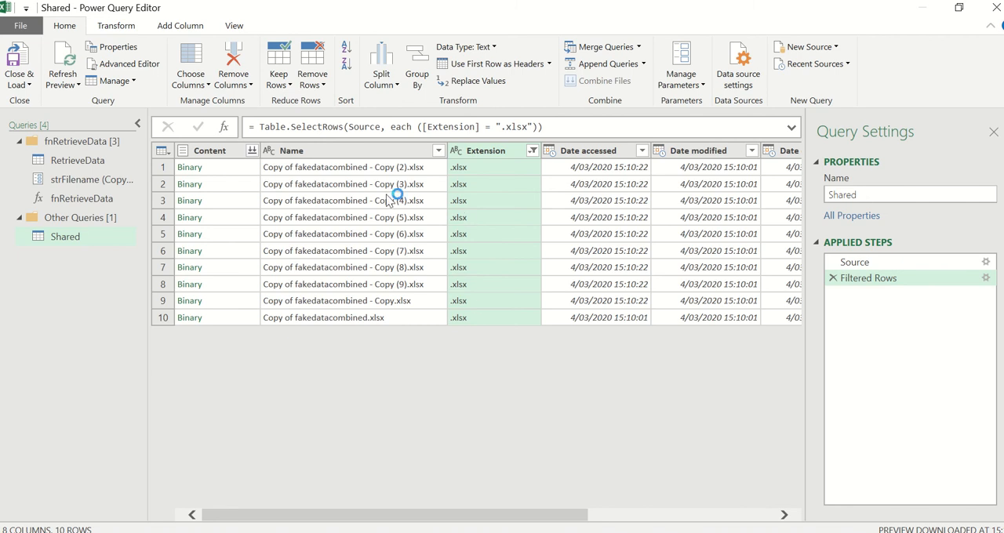
- Remove all columns except Name from the Shared query
click(355, 150)
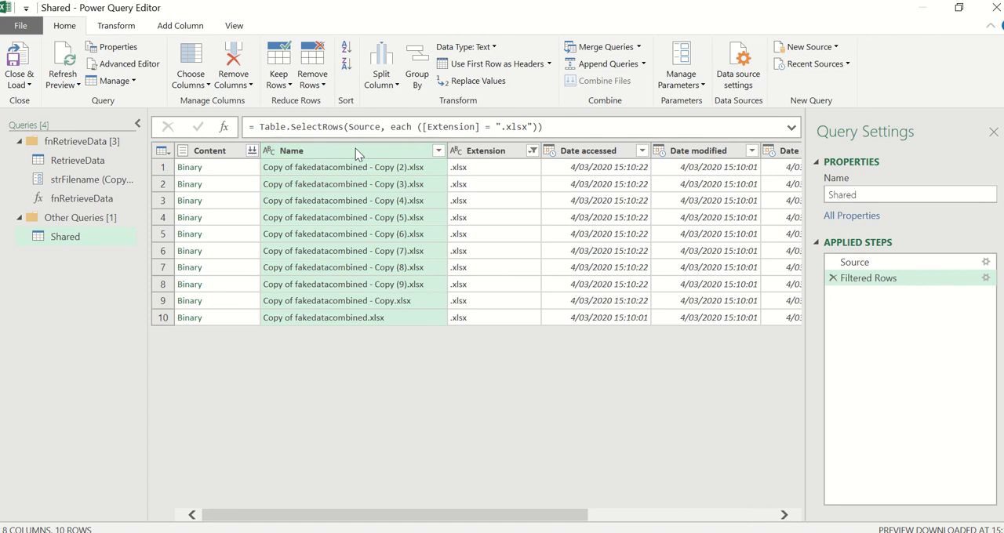
right_click(356, 148)
click(391, 195)
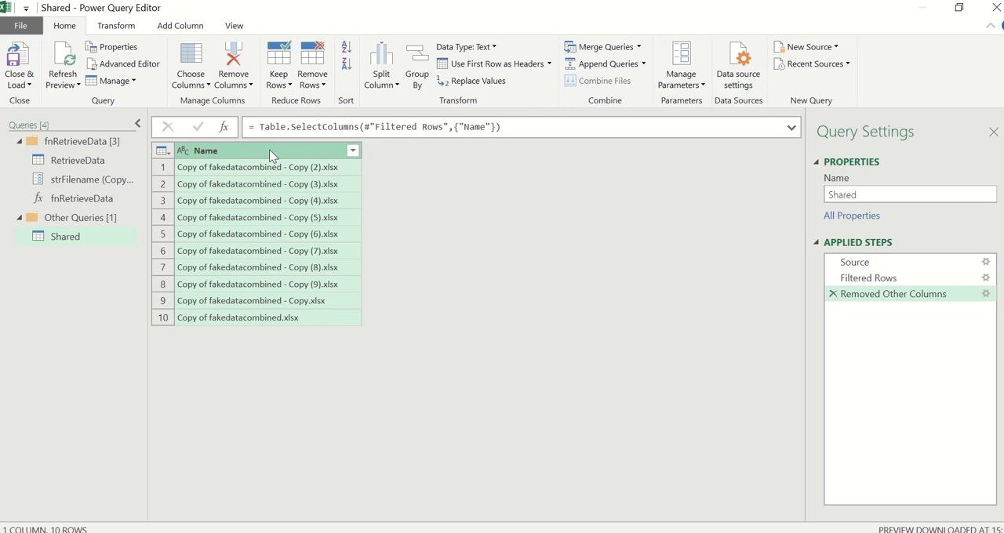
- Add a column that invokes the custom function fnRetrieveData for each row, with the Name column as strFilename
click(174, 29)
click(110, 81)
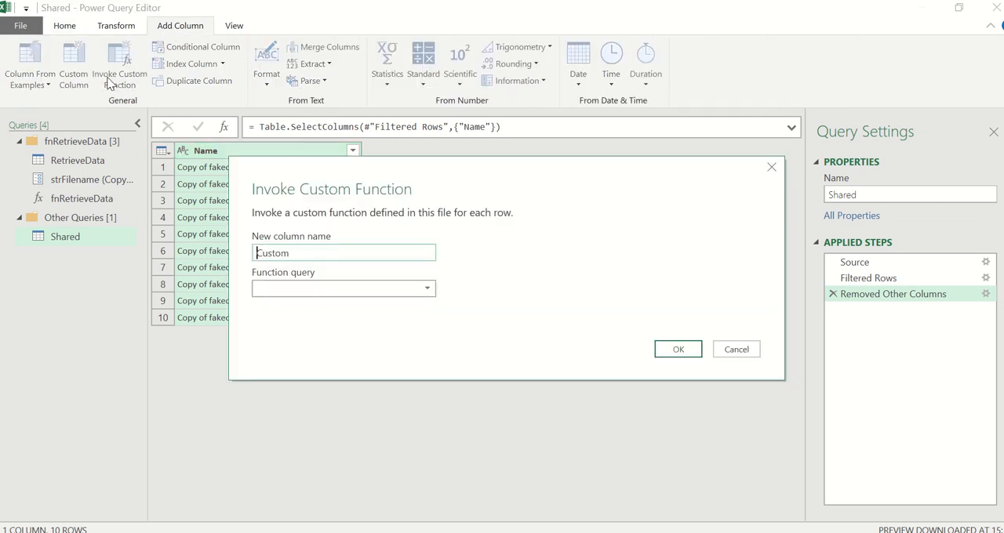
click(373, 290)
click(342, 307)
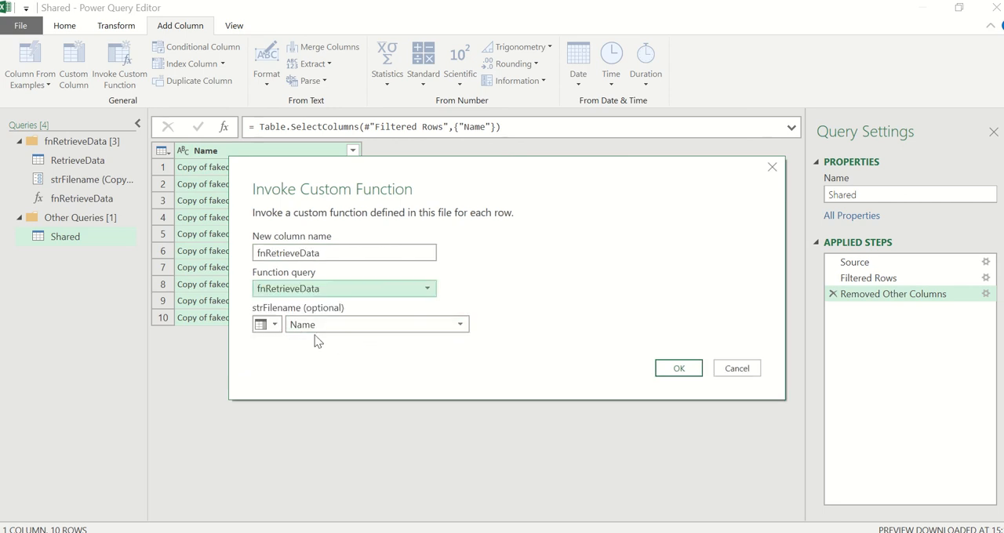
click(667, 370)
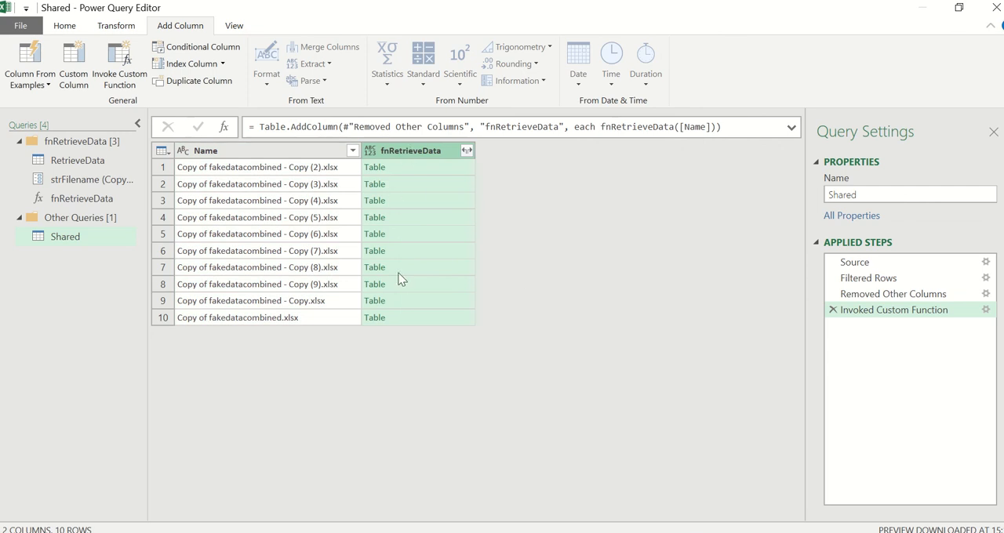
- Delete the Name column and expand fnRetrieveData into LastName, FirstName and Birthdate, keeping the original column name as prefix
click(305, 153)
key(Delete)
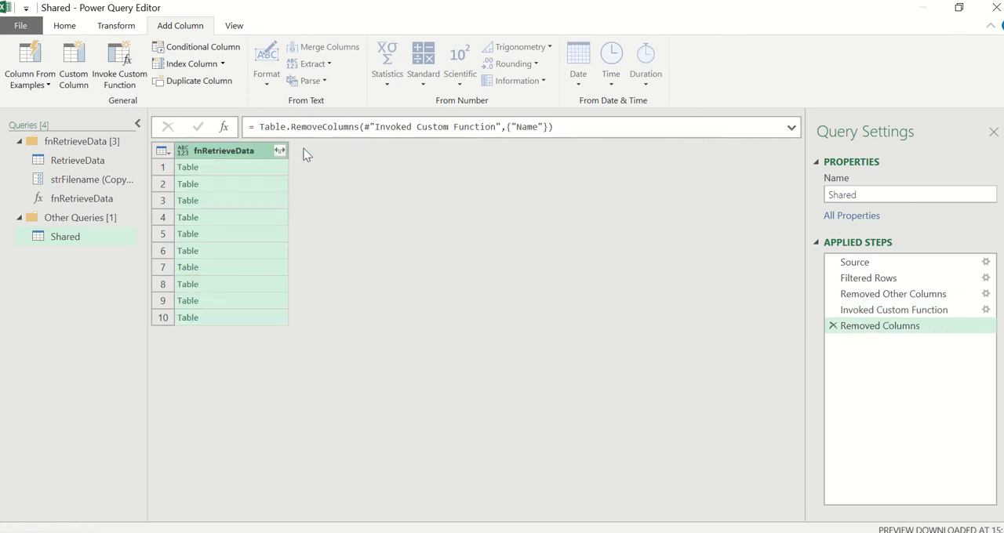
click(279, 151)
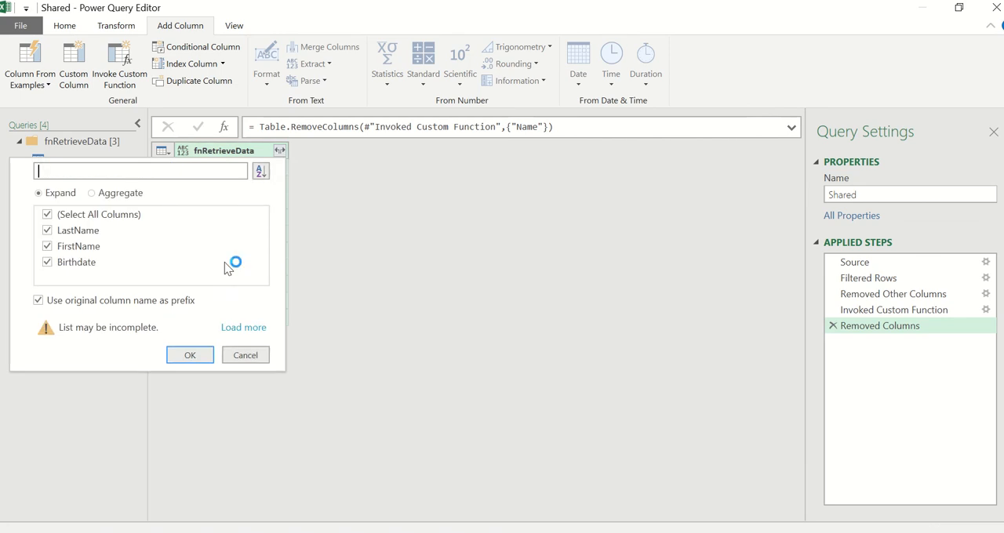
click(185, 354)
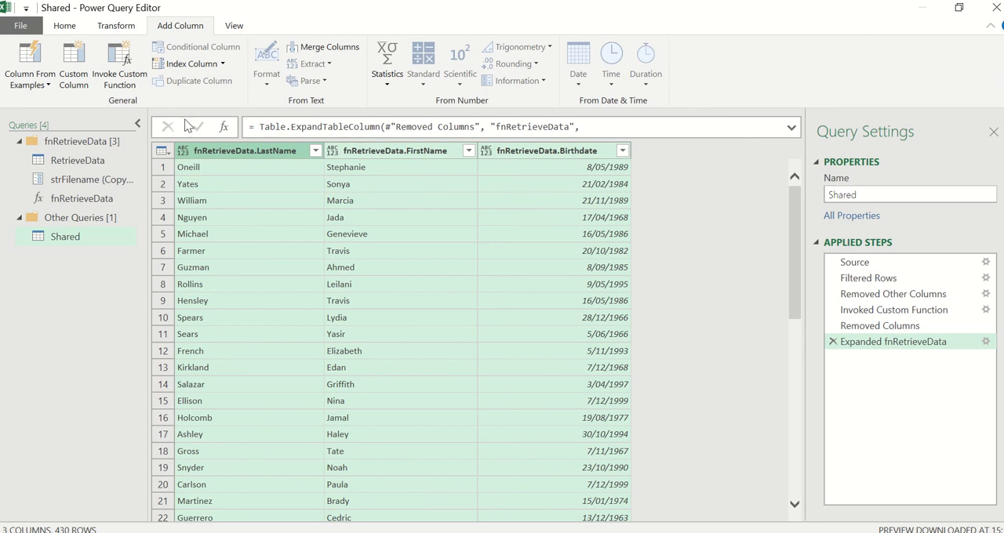
- Close the query editor and load the queries to the workbook as connections only
click(66, 25)
click(20, 79)
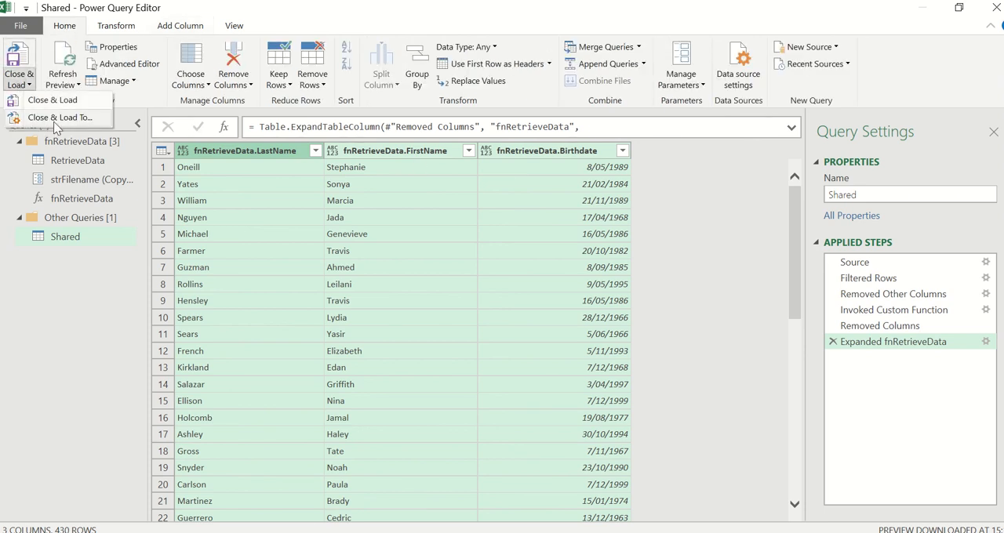
click(58, 119)
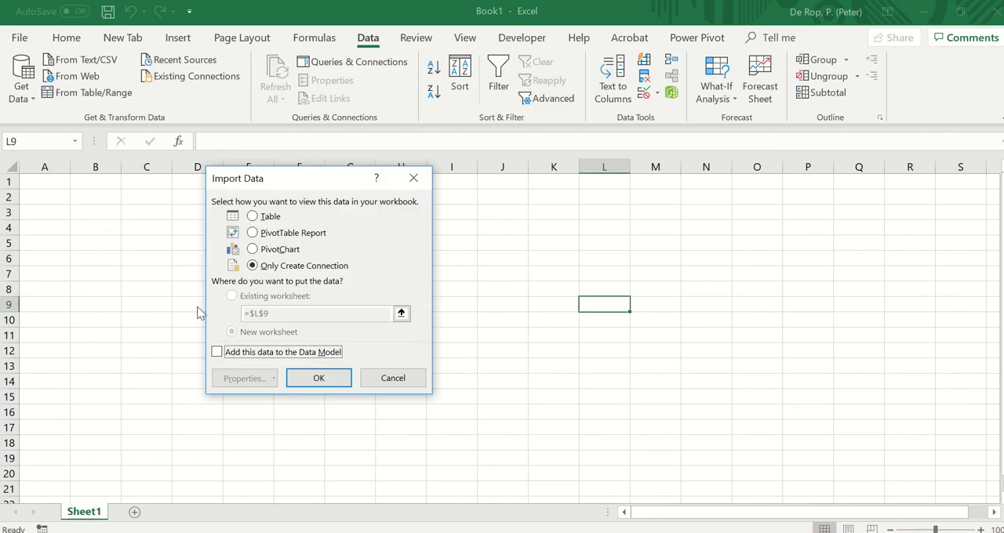
click(251, 217)
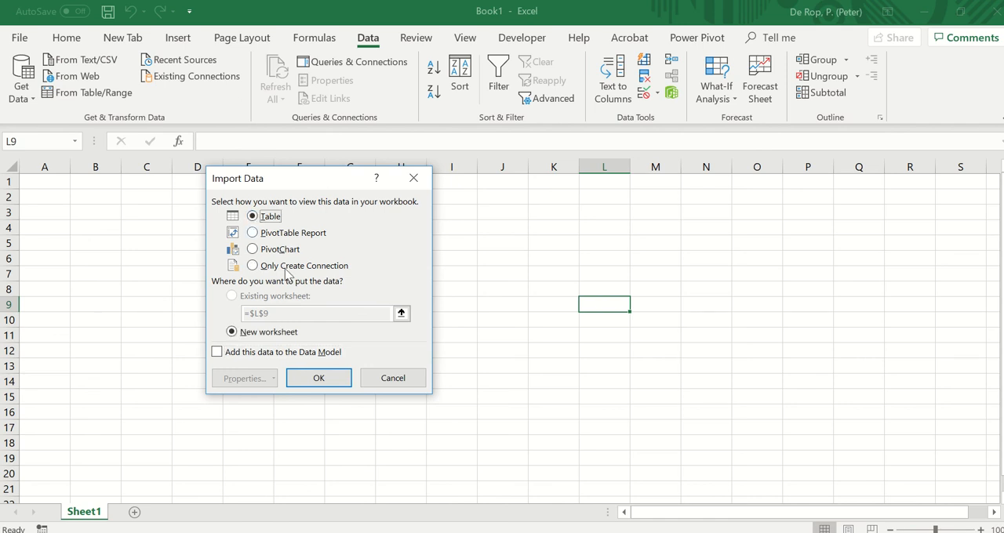
click(252, 266)
click(318, 379)
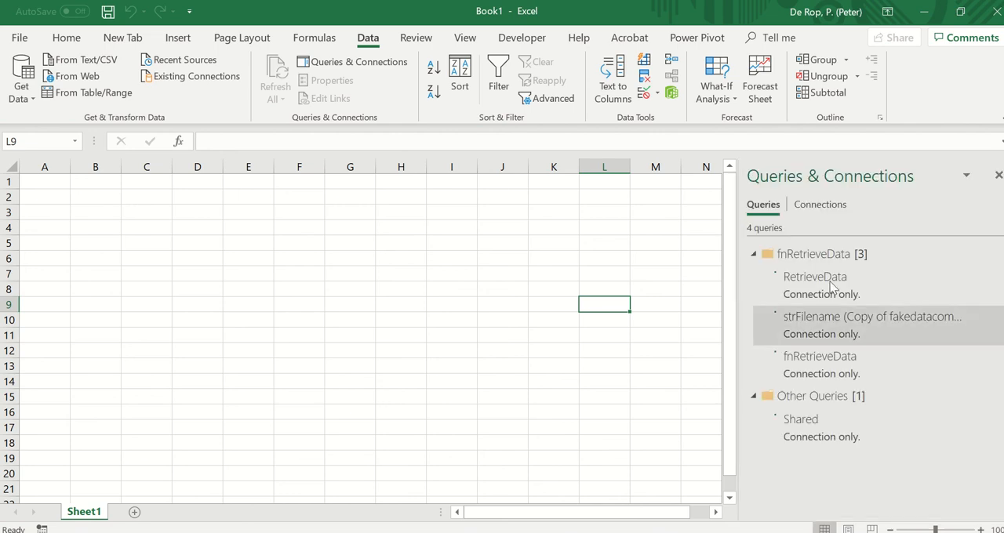
- Load the Shared query as a table into the existing worksheet, starting at cell A1 of Sheet1
right_click(797, 437)
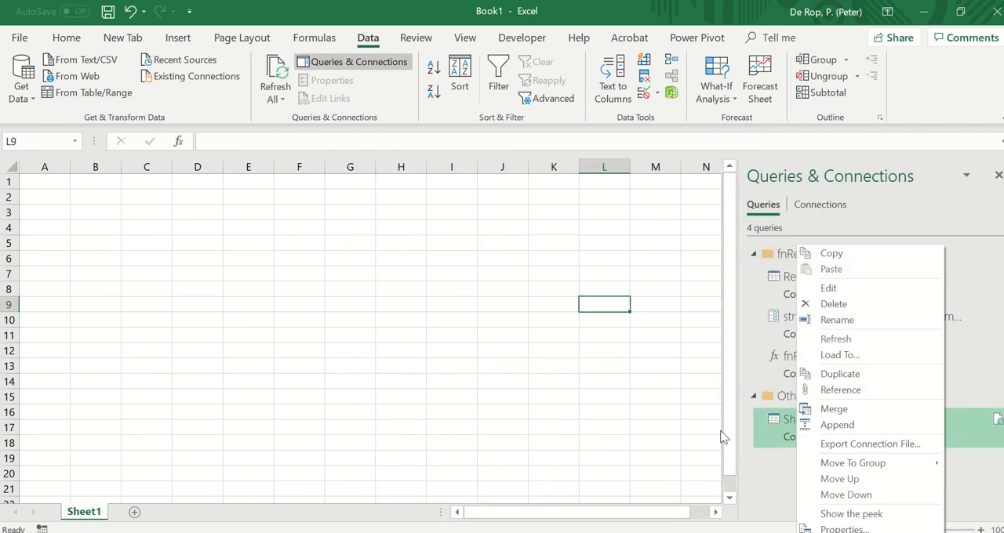
click(837, 356)
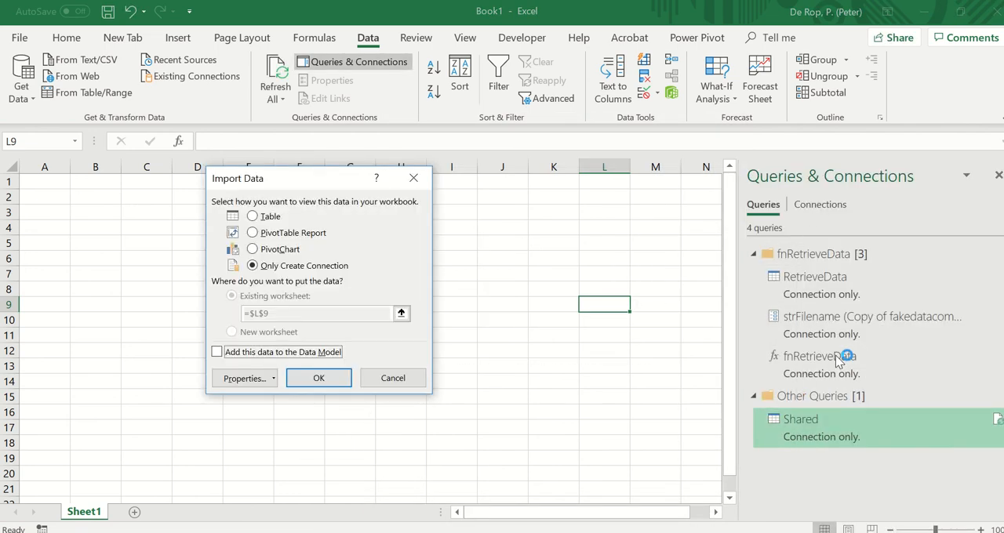
click(268, 219)
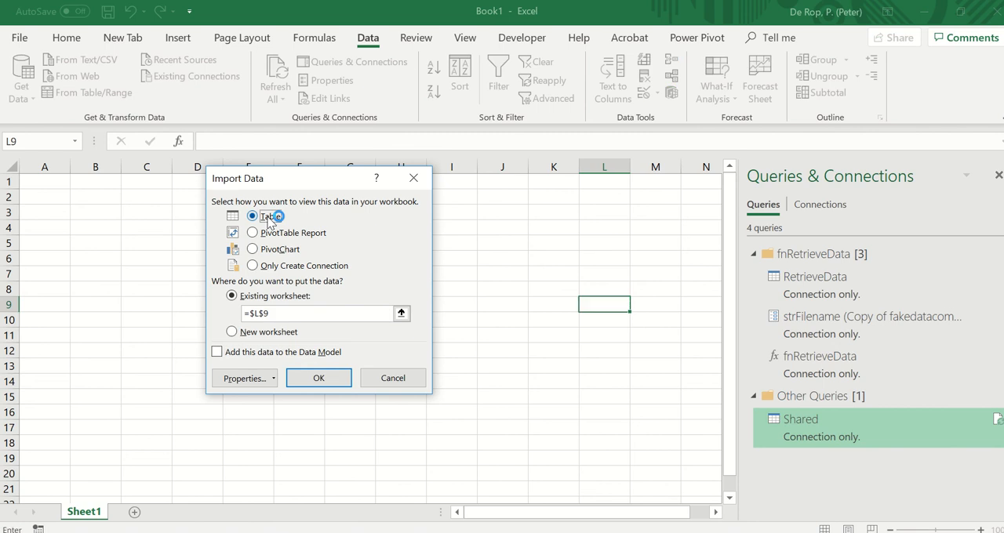
click(401, 315)
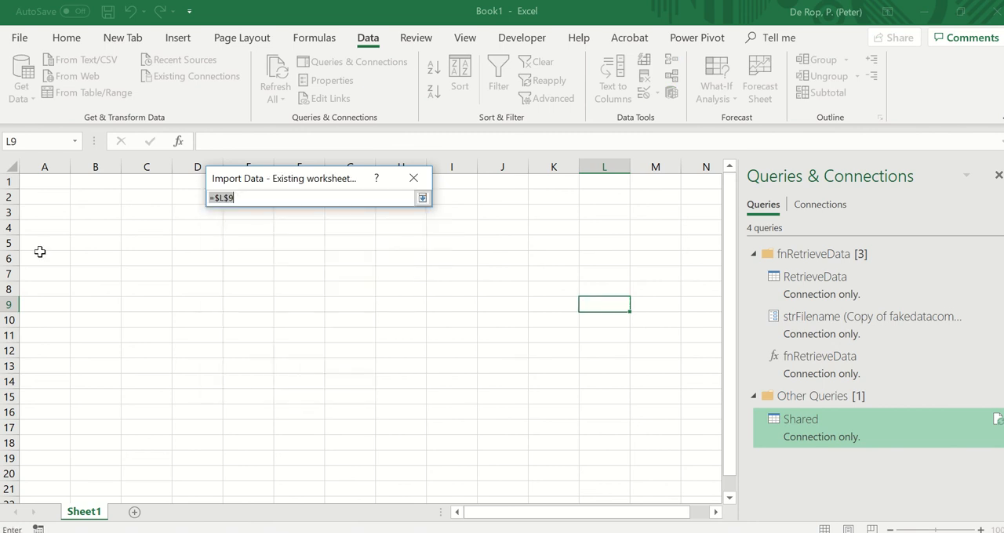
click(53, 182)
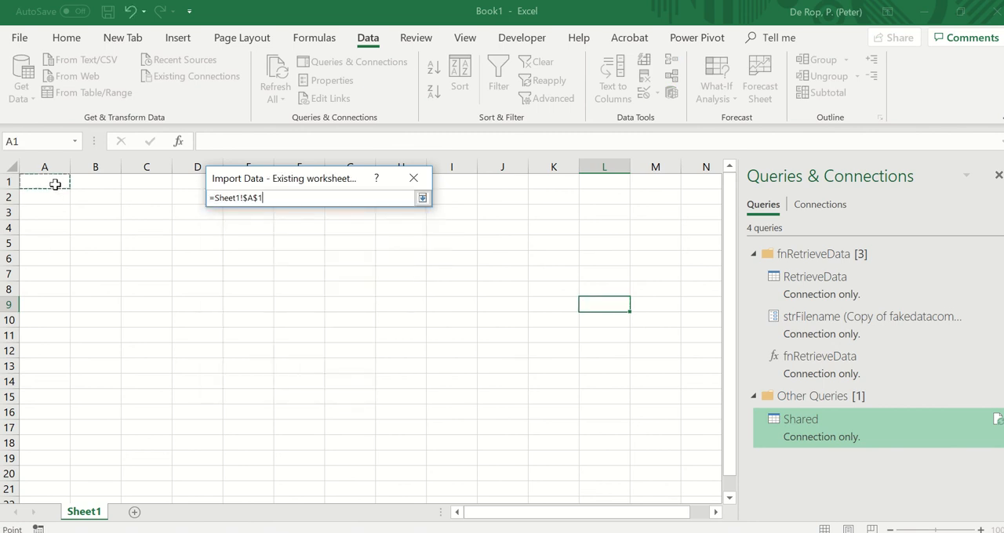
click(422, 197)
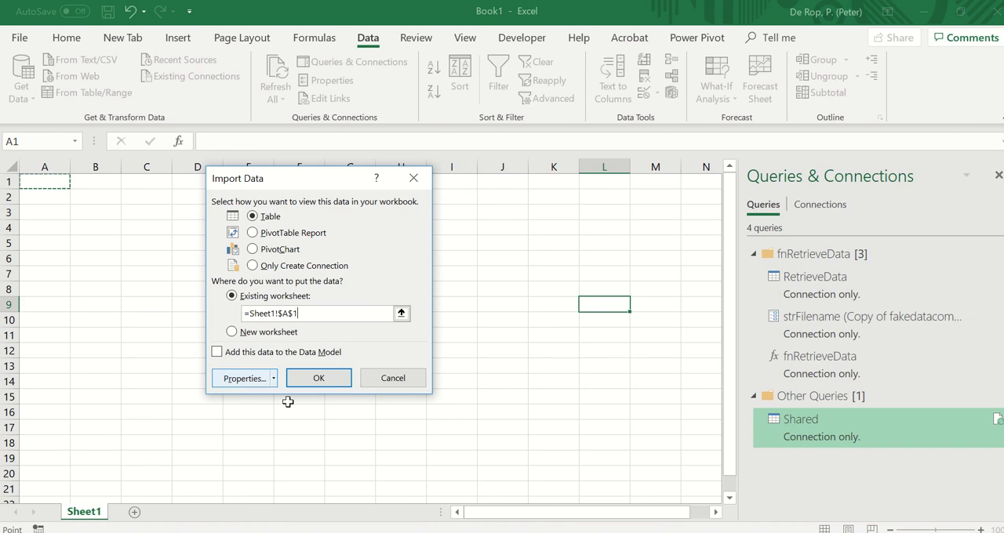
click(319, 380)
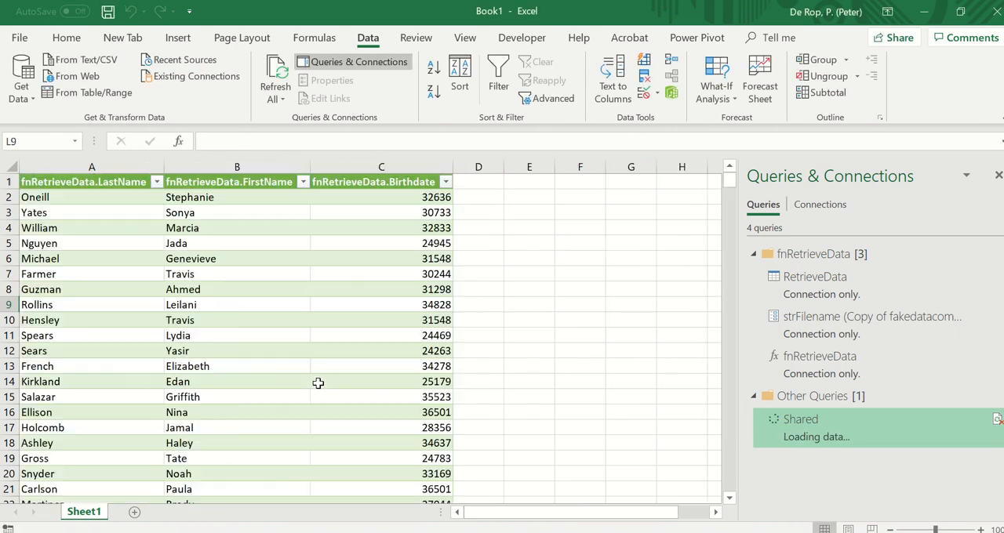
- Examine the combined employee rows down through the loaded table and return to cell A1
click(317, 383)
key(Page_Down)
key(Page_Down)
key(Page_Down)
key(Page_Down)
key(Page_Down)
key(Page_Down)
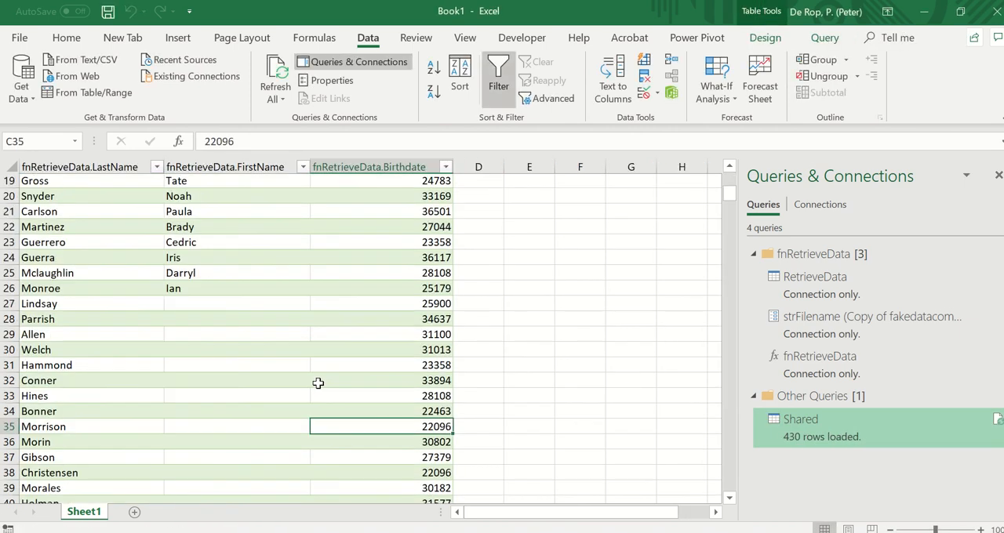
key(Page_Down)
key(Page_Down)
key(Page_Down)
key(Page_Down)
key(Page_Down)
key(Page_Down)
key(Page_Down)
key(Page_Down)
key(Page_Down)
key(Page_Down)
key(Page_Down)
key(Page_Down)
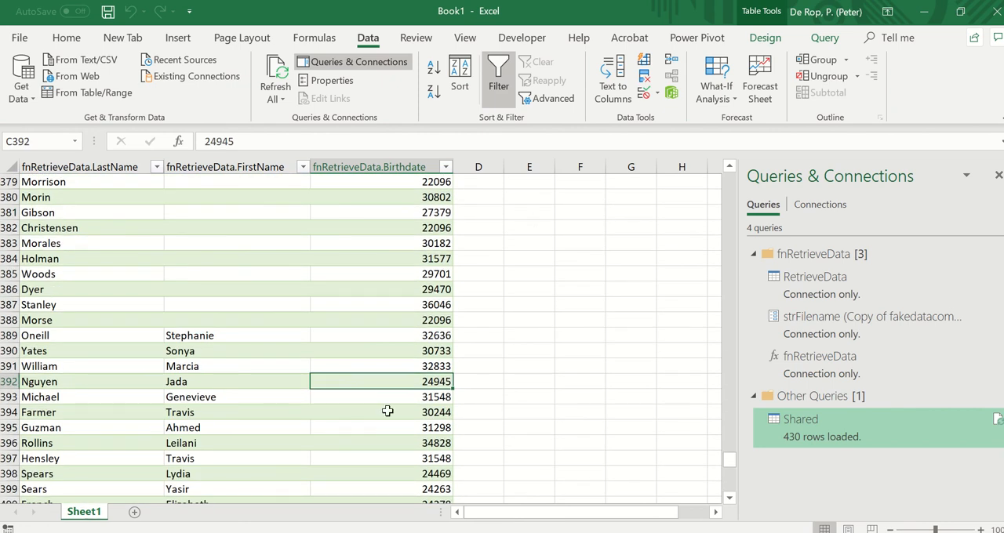
key(ctrl+Home)
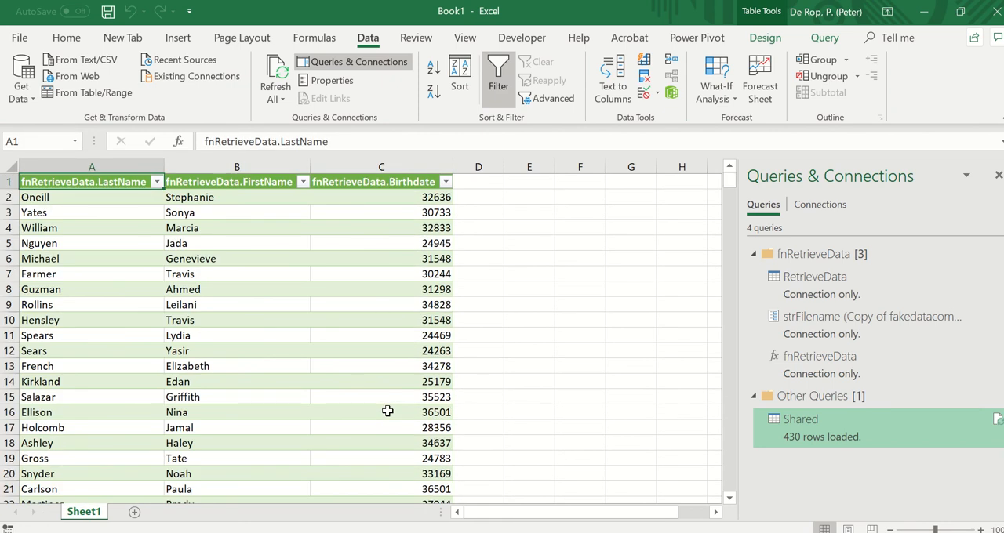